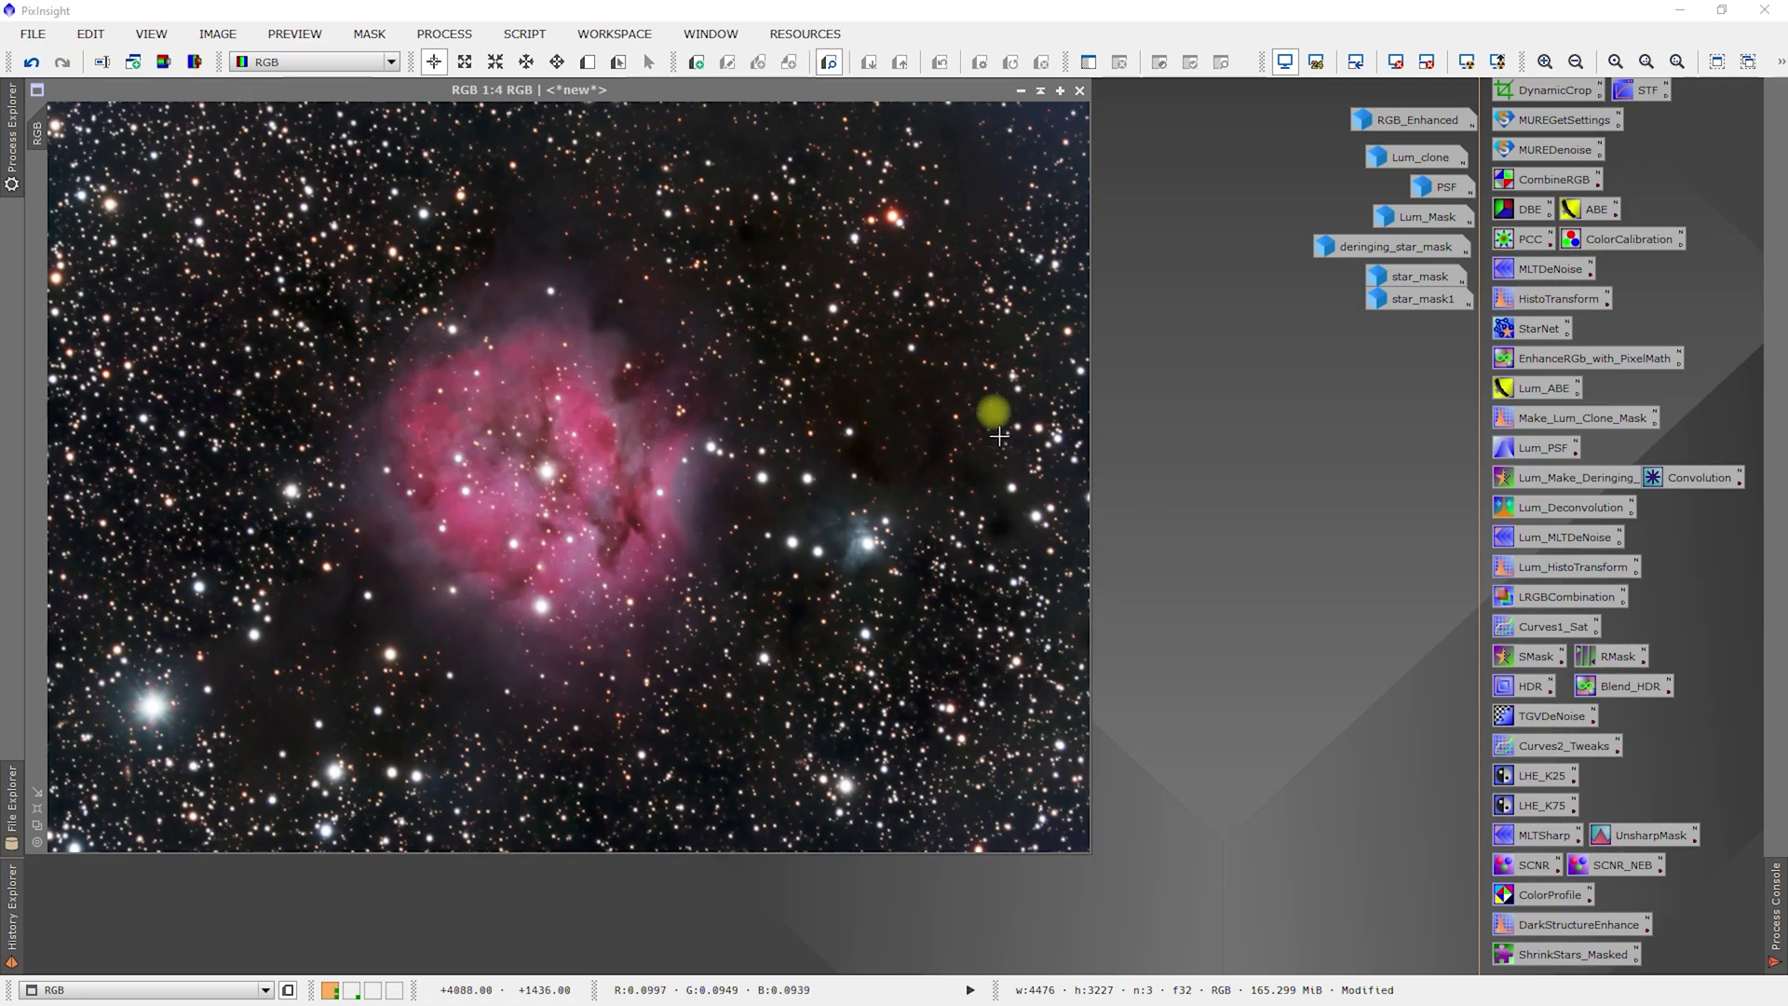
drag(1658, 775, 1422, 810)
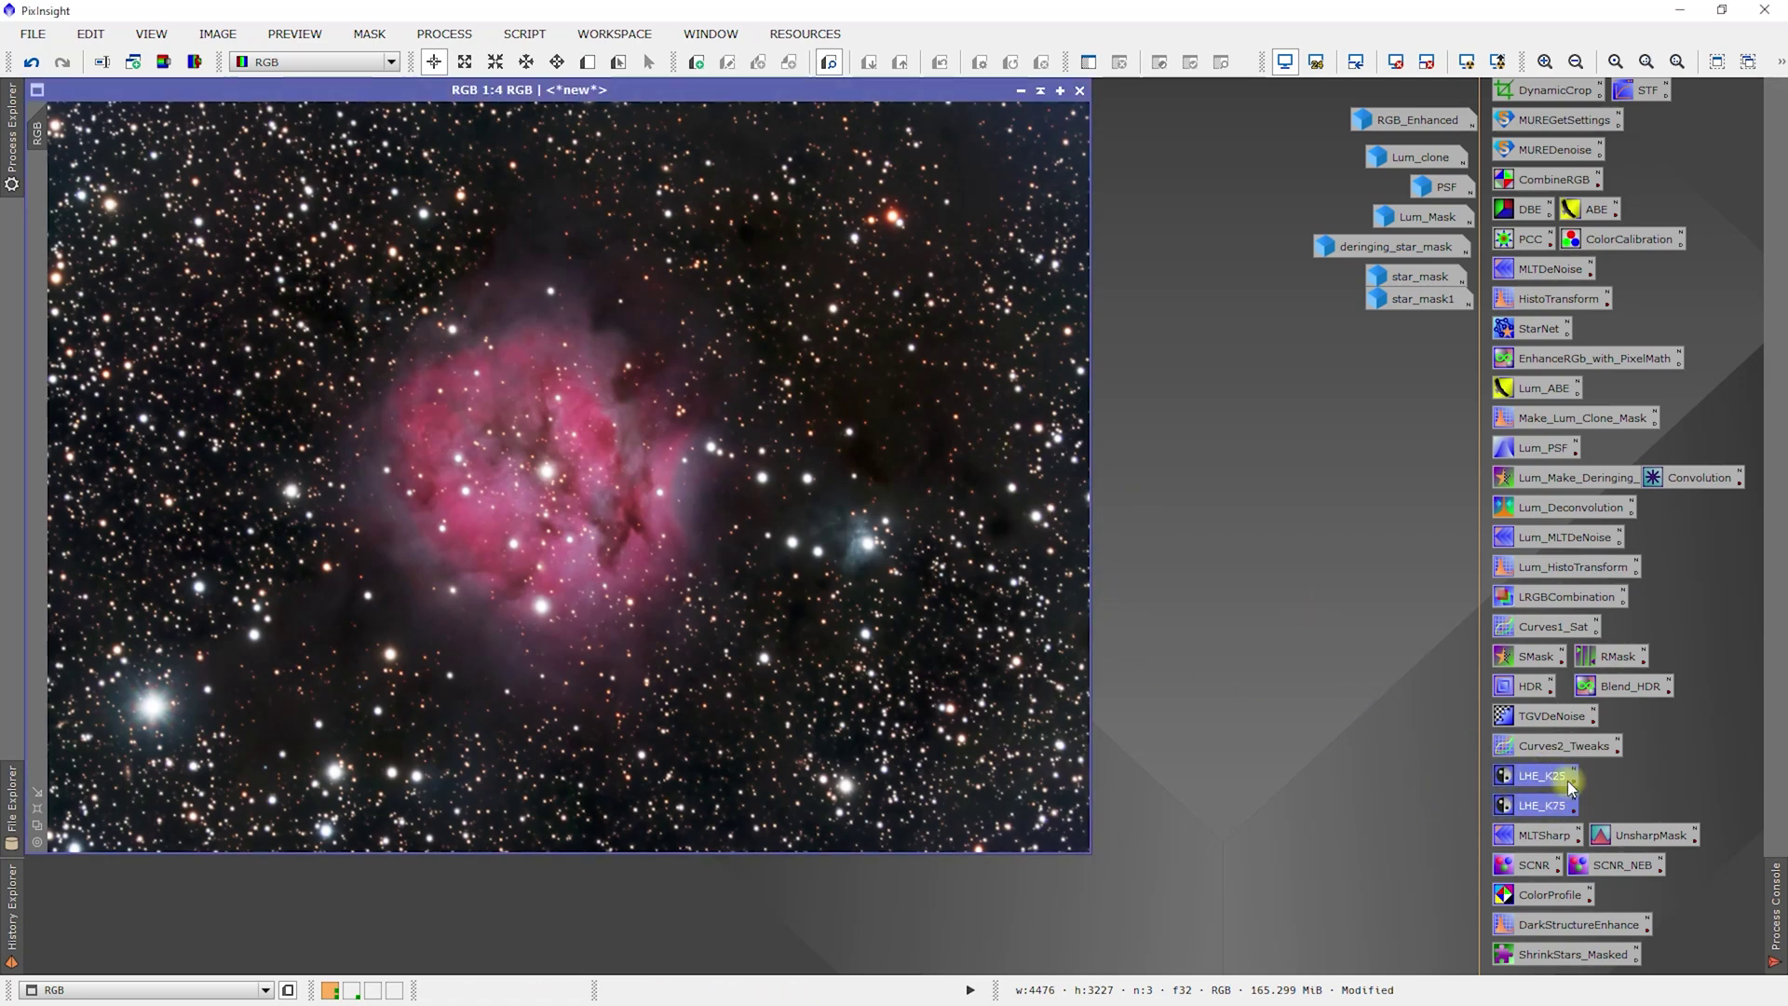
click(1659, 784)
drag(1641, 775, 1462, 807)
click(1212, 626)
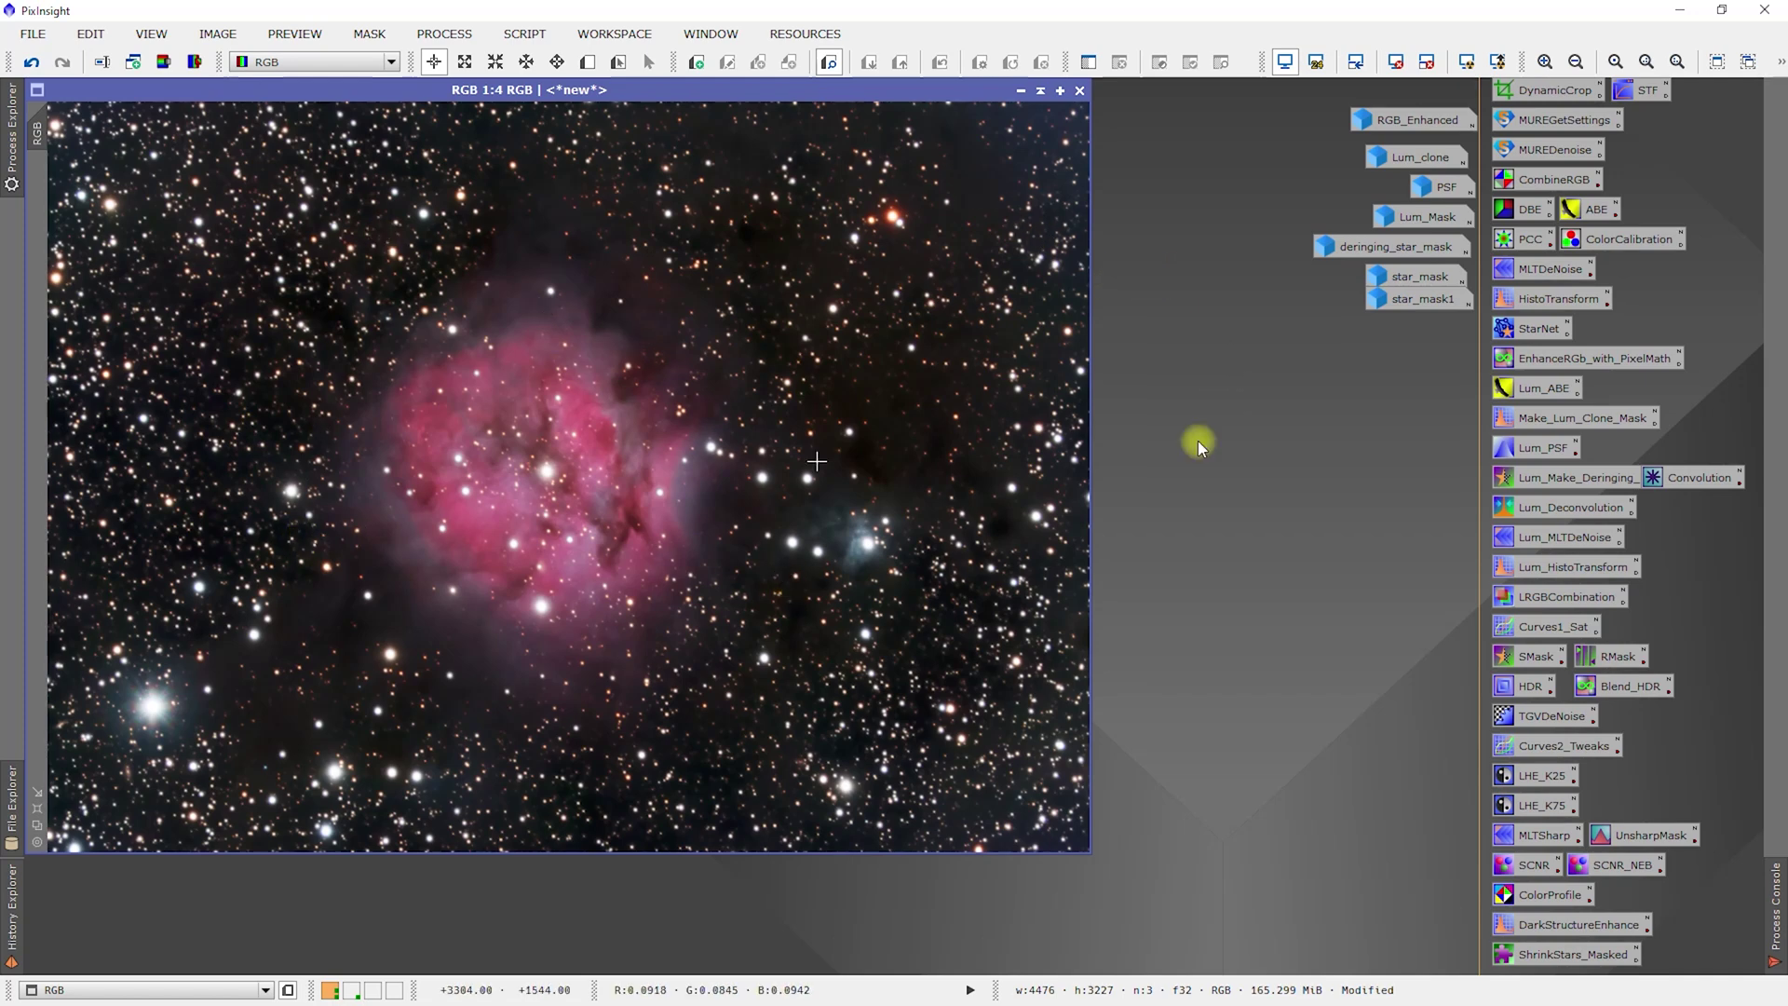
Open star_mask and star_mask1 one after the other to compare their star coverage, minimizing each again.
double_click(1433, 273)
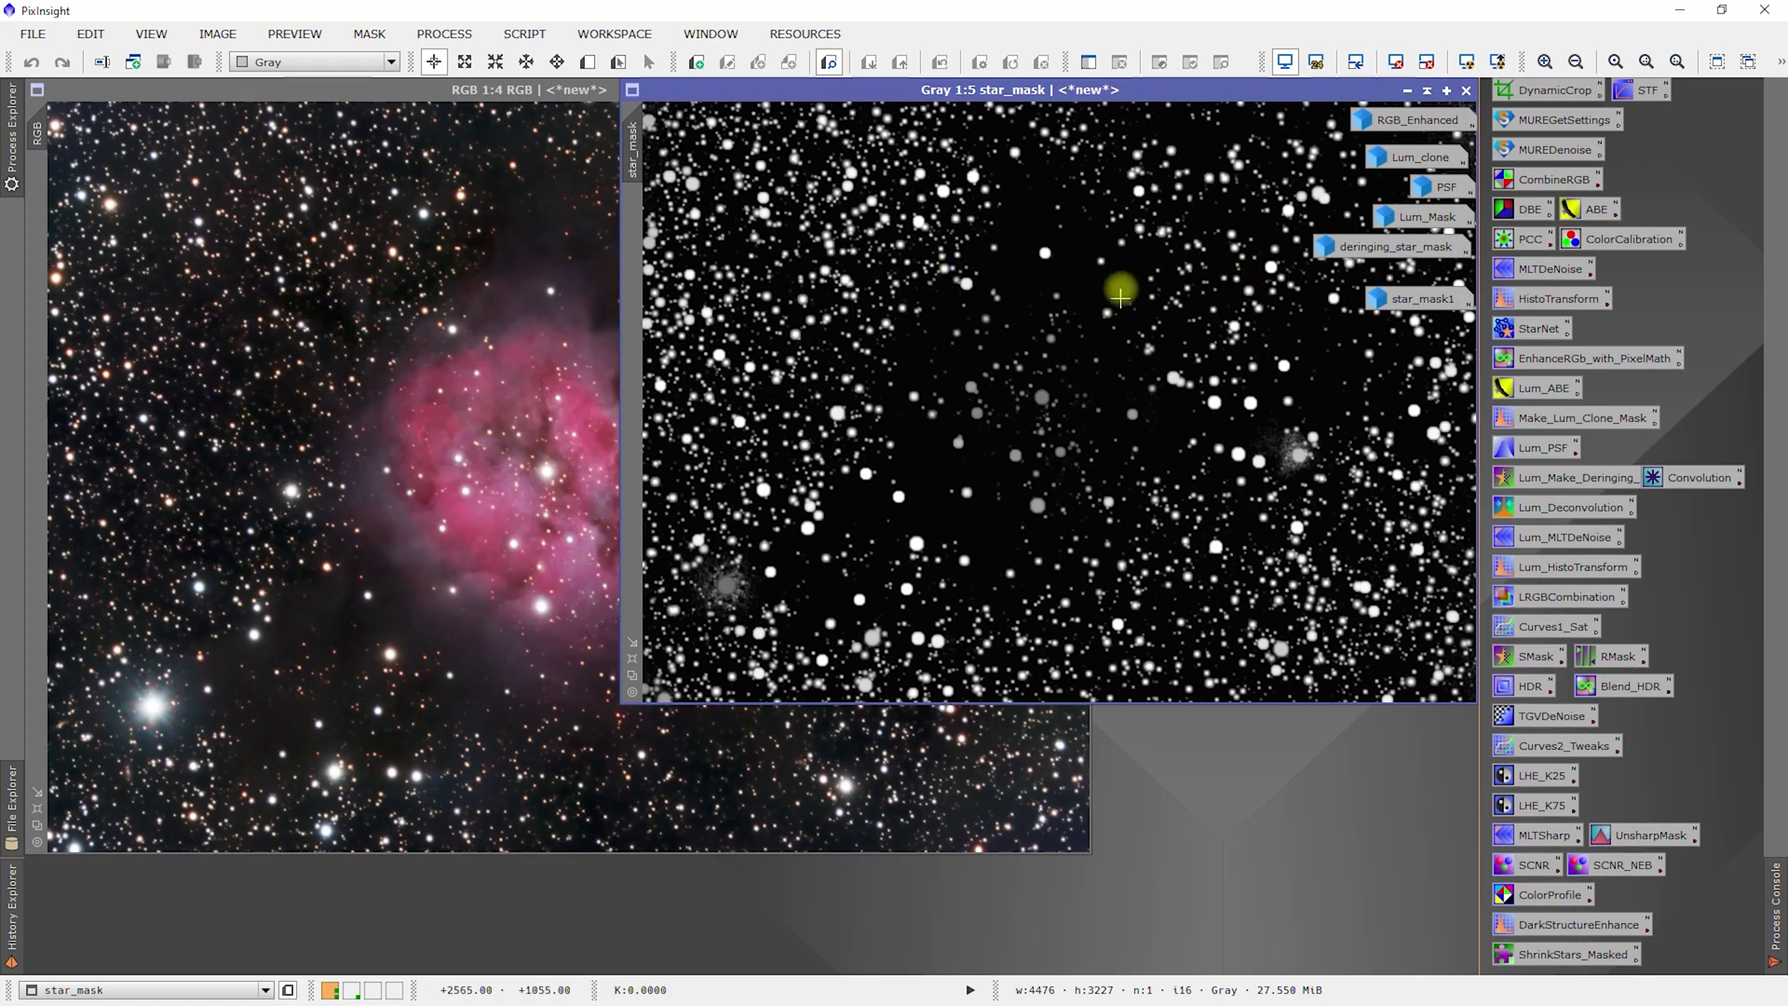
click(1407, 91)
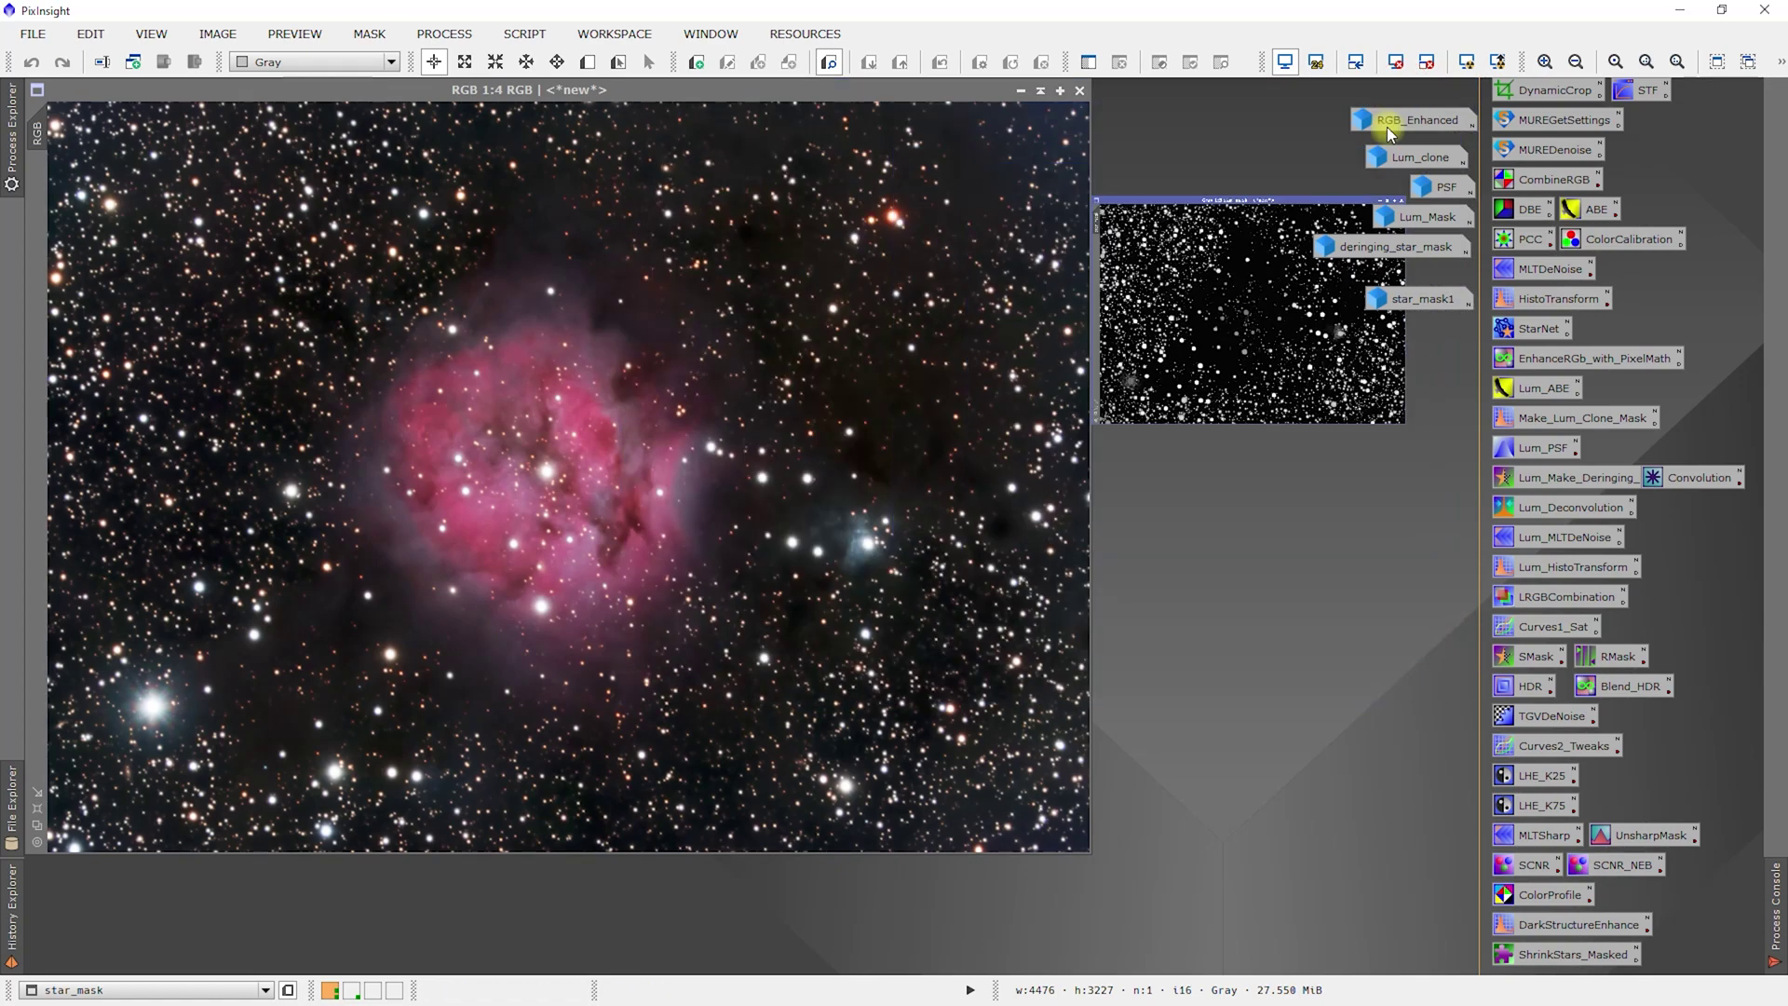
double_click(1418, 293)
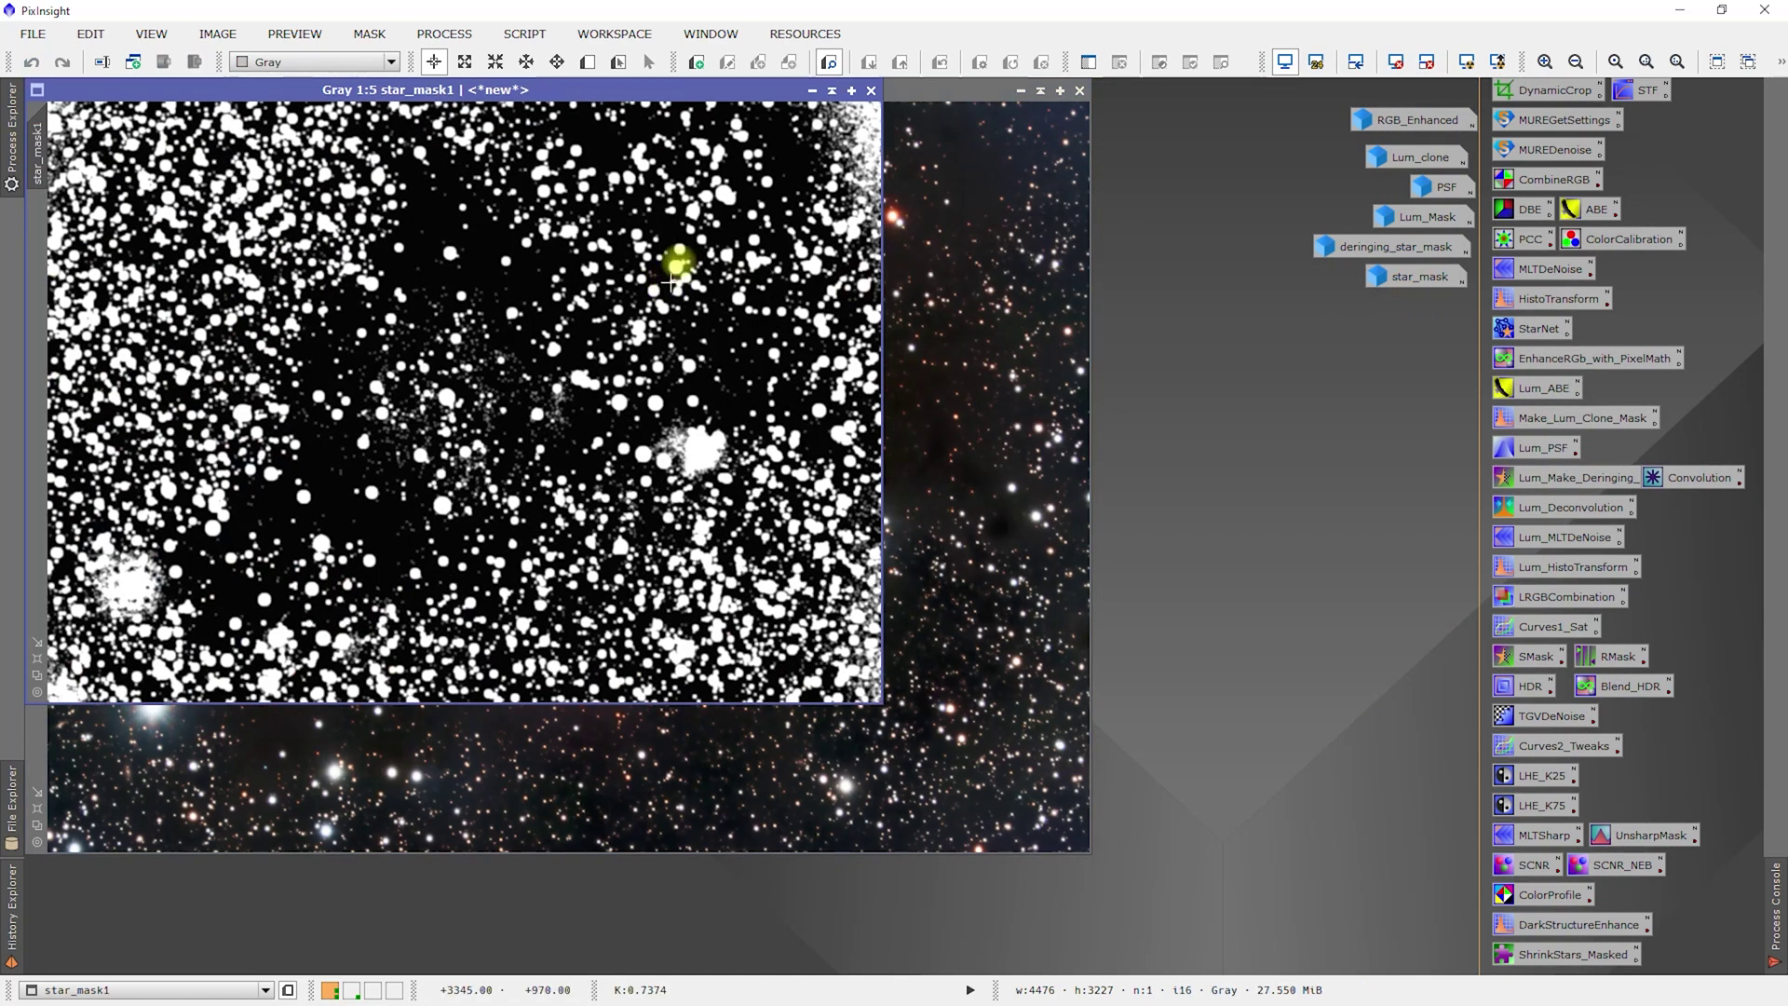
click(816, 91)
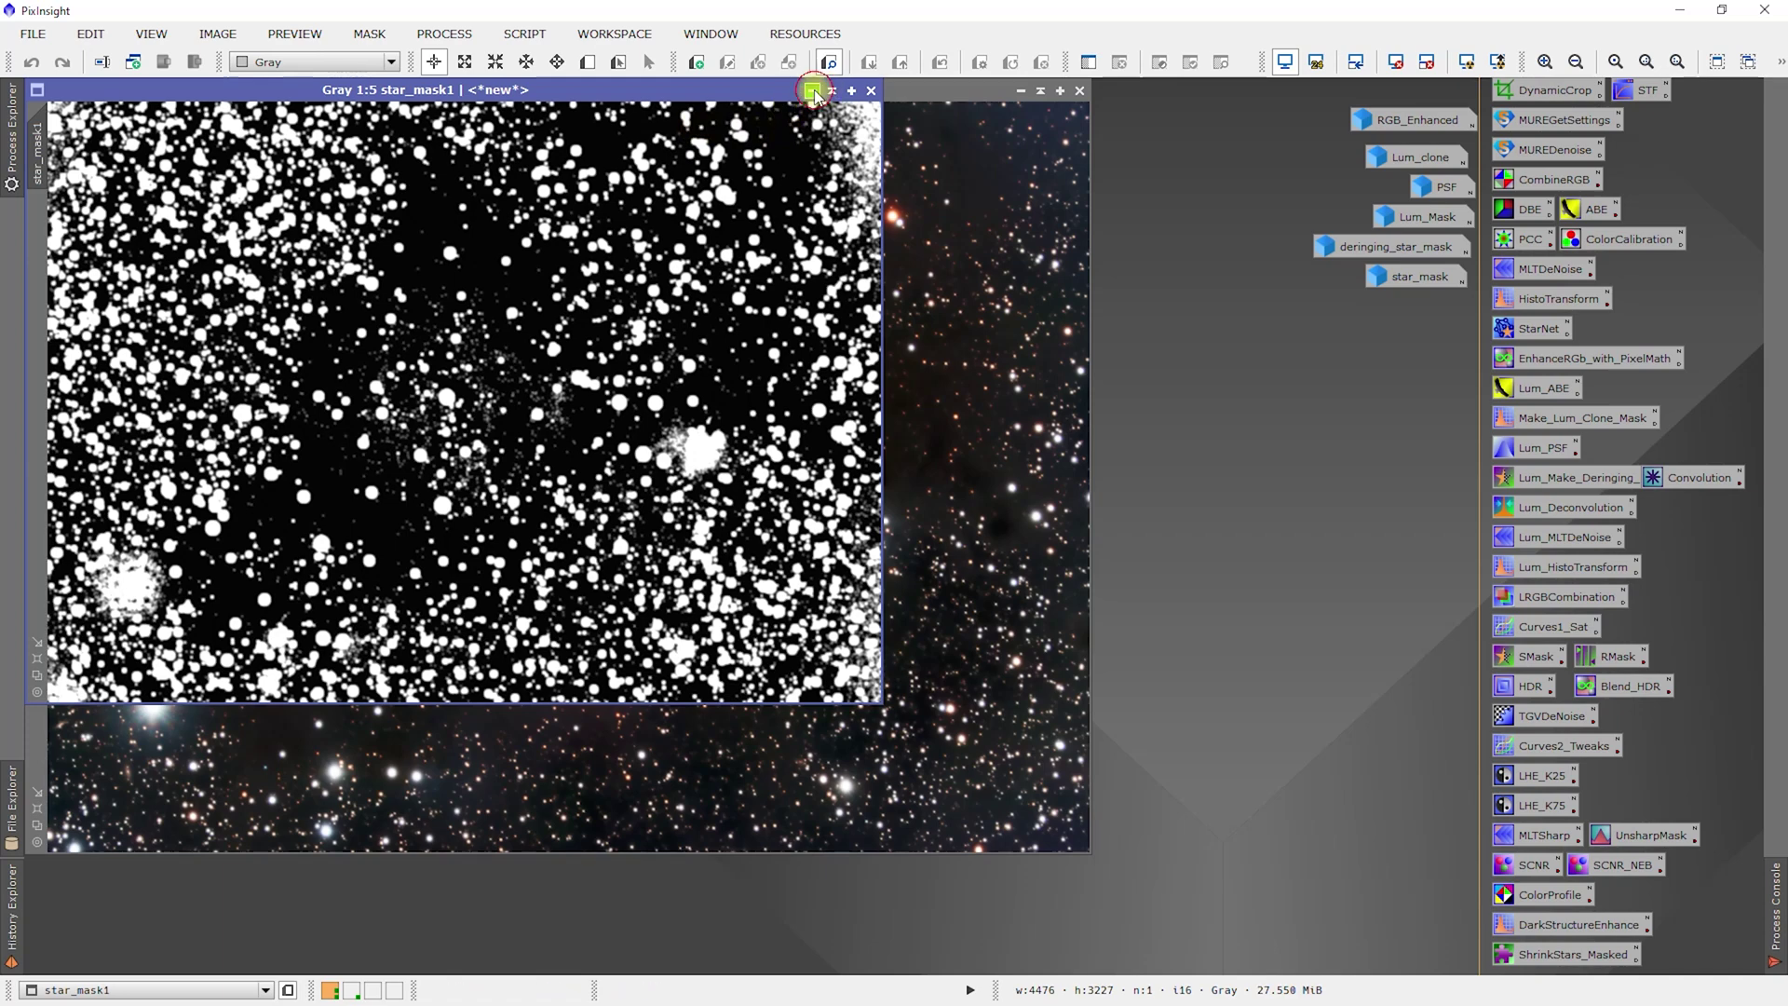
Apply star_mask as the mask of the RGB image and minimize the star_mask window.
double_click(1417, 275)
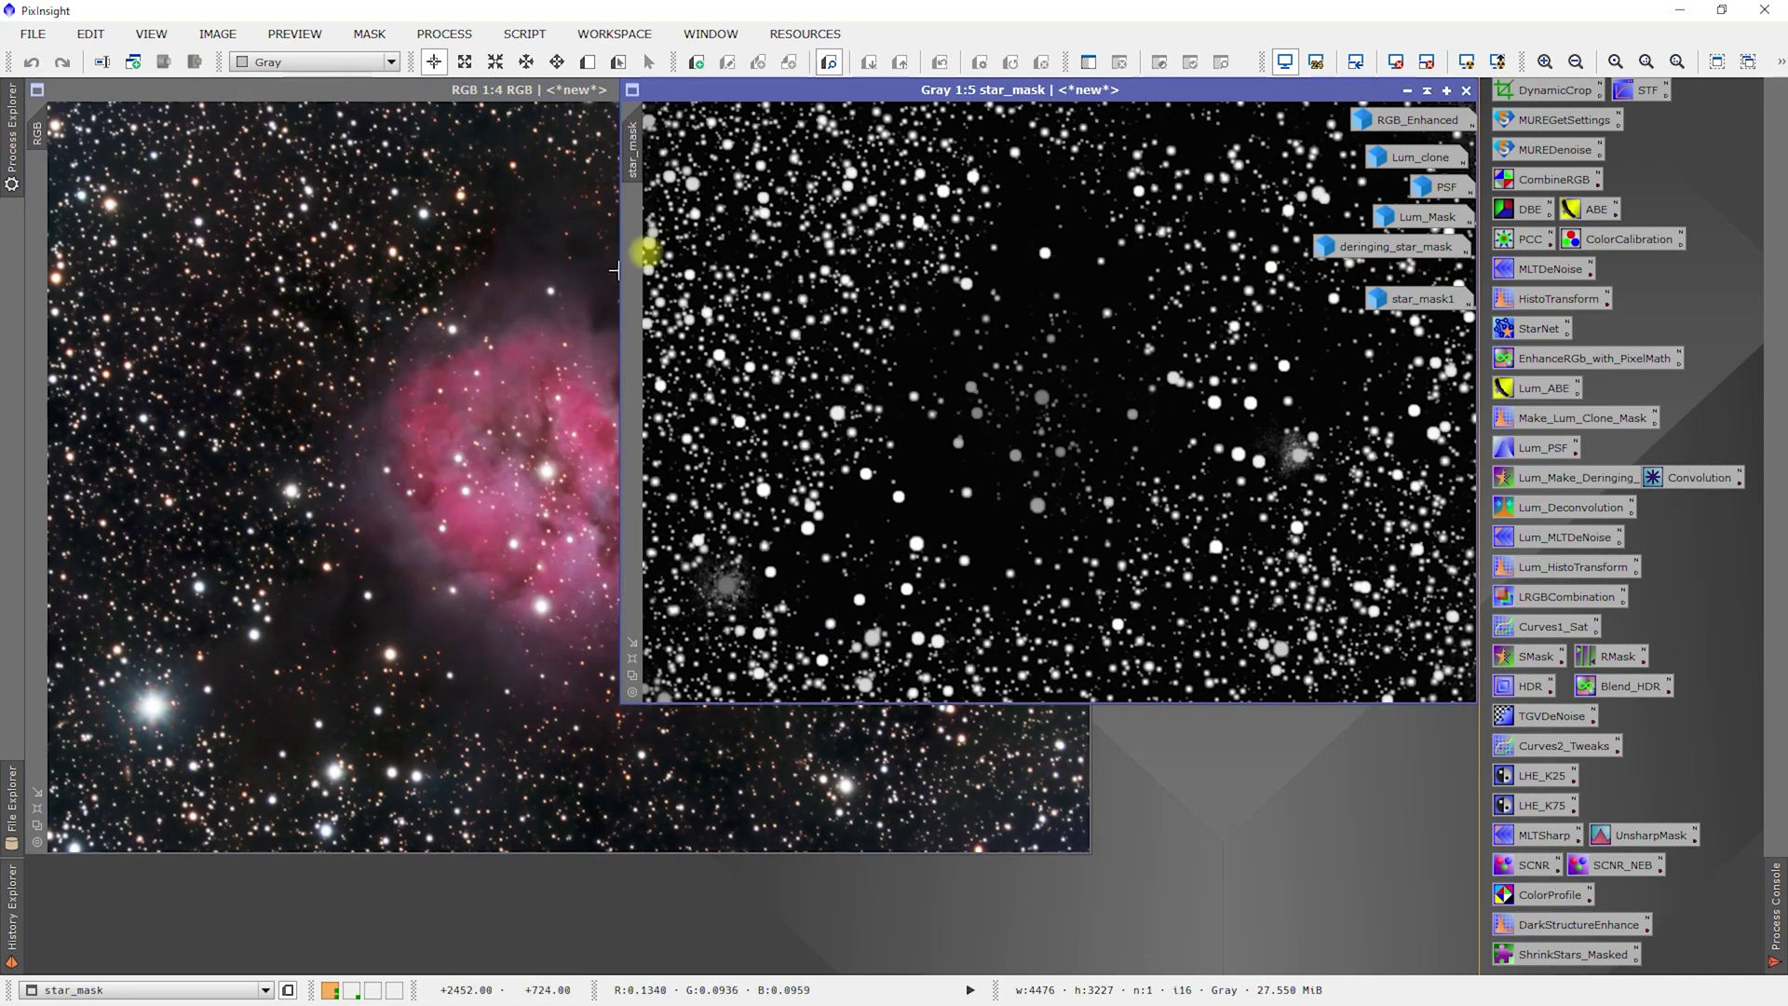
drag(632, 144, 31, 289)
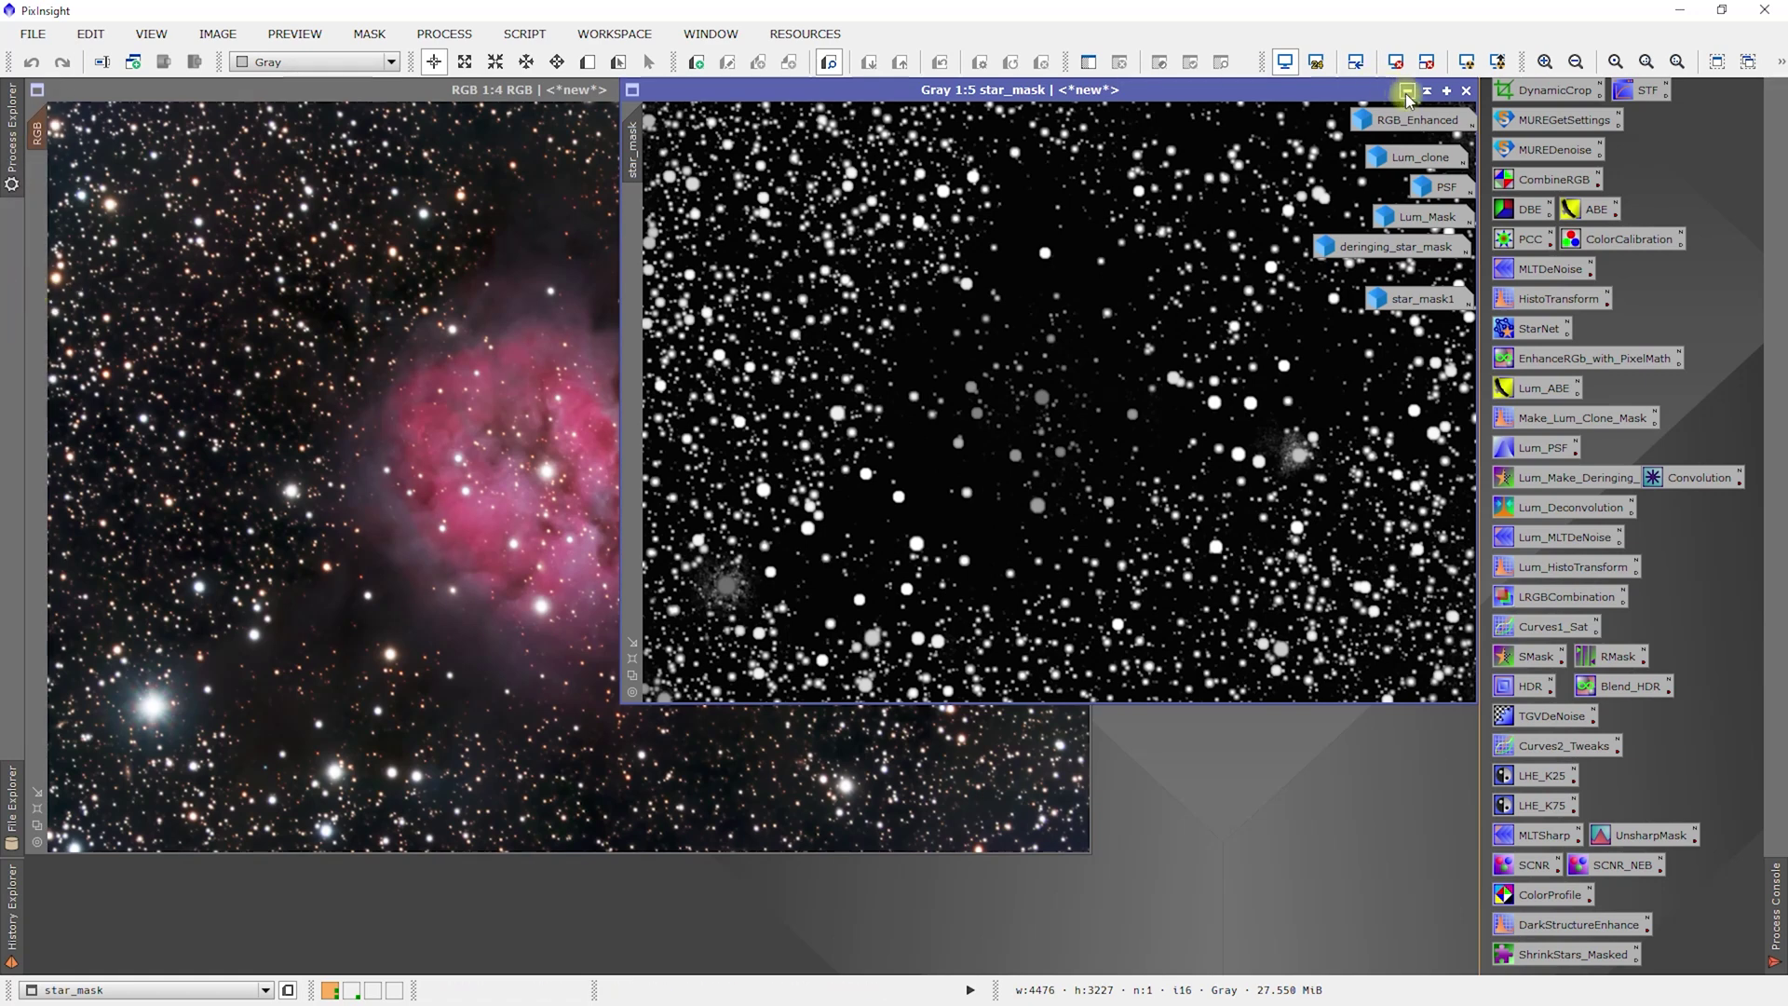
click(1407, 91)
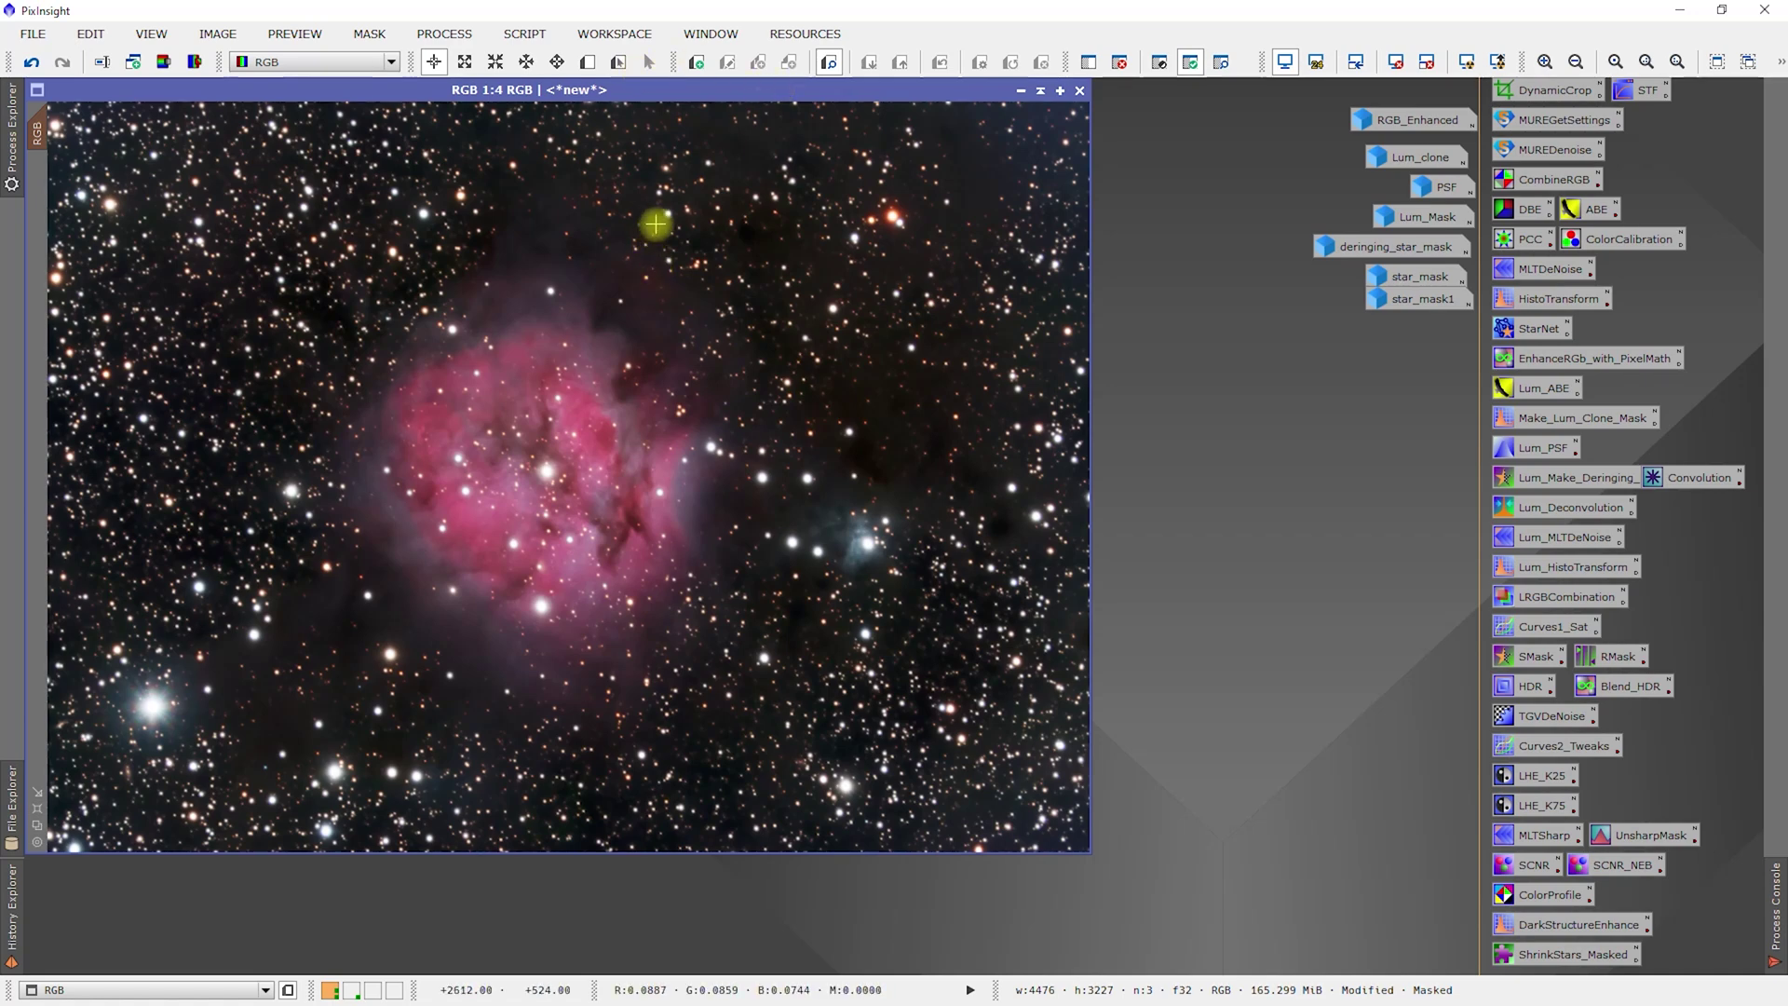
Display the mask overlay on the RGB image, invert the mask to protect the stars, and hide the overlay.
key(ctrl+k)
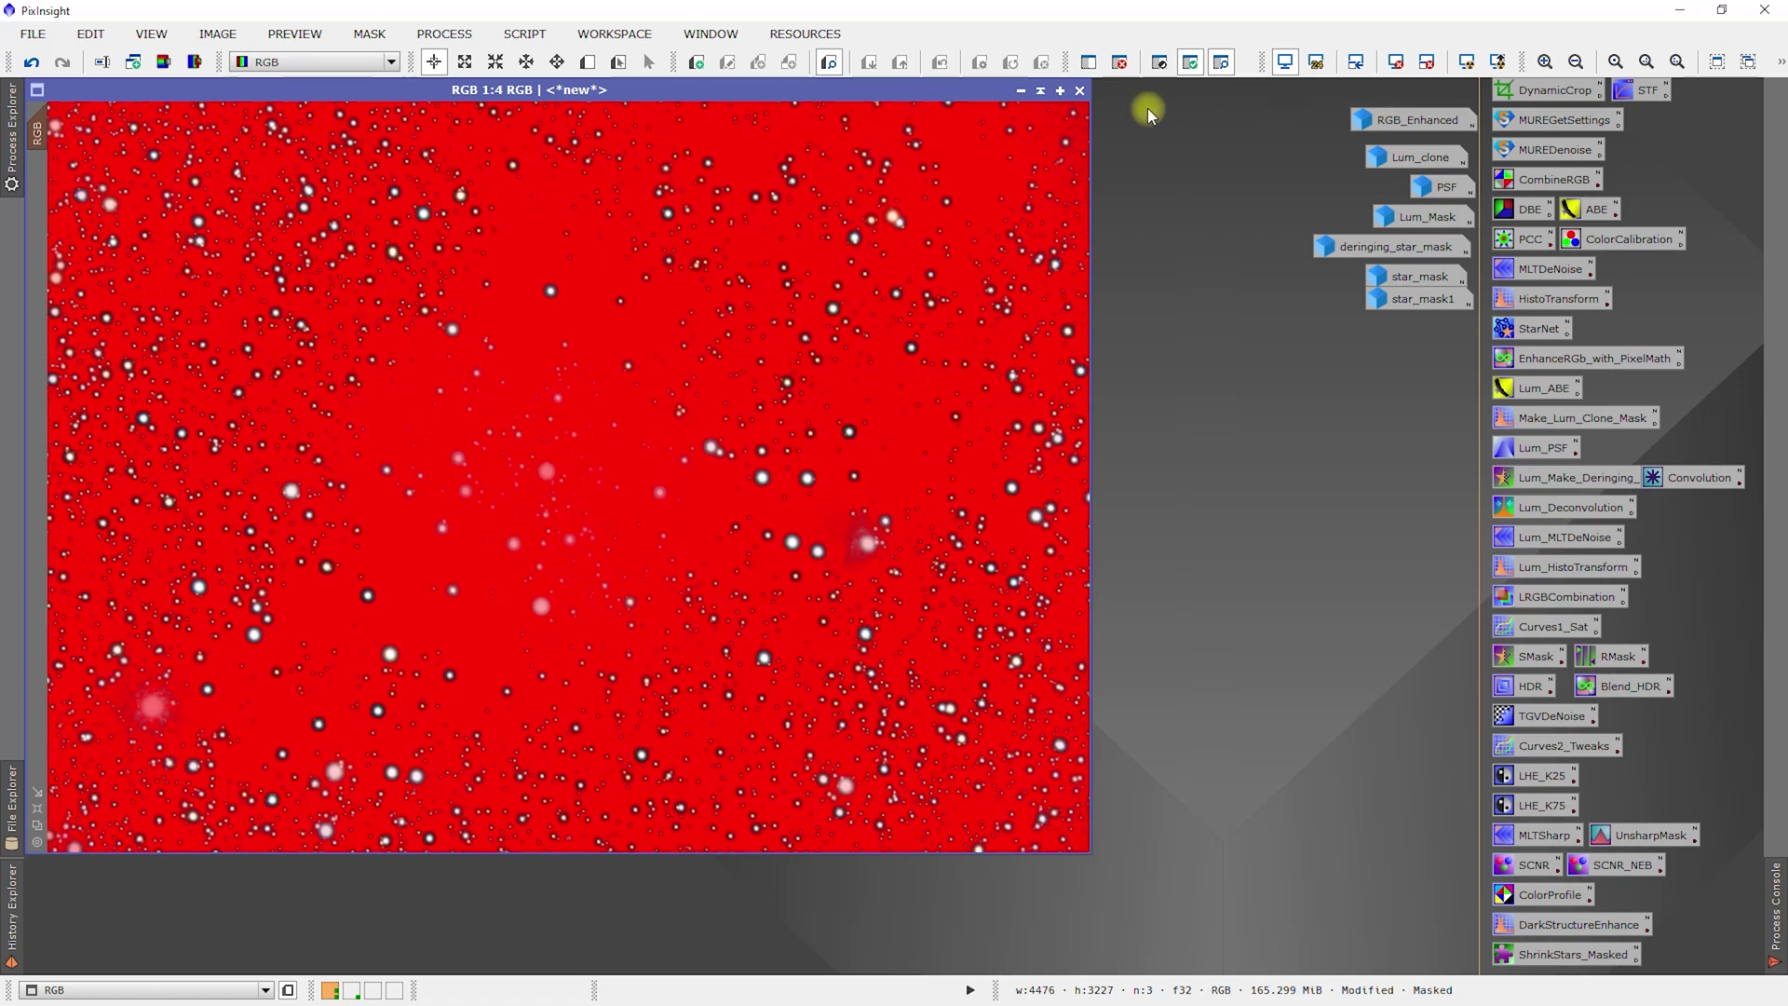
click(1160, 65)
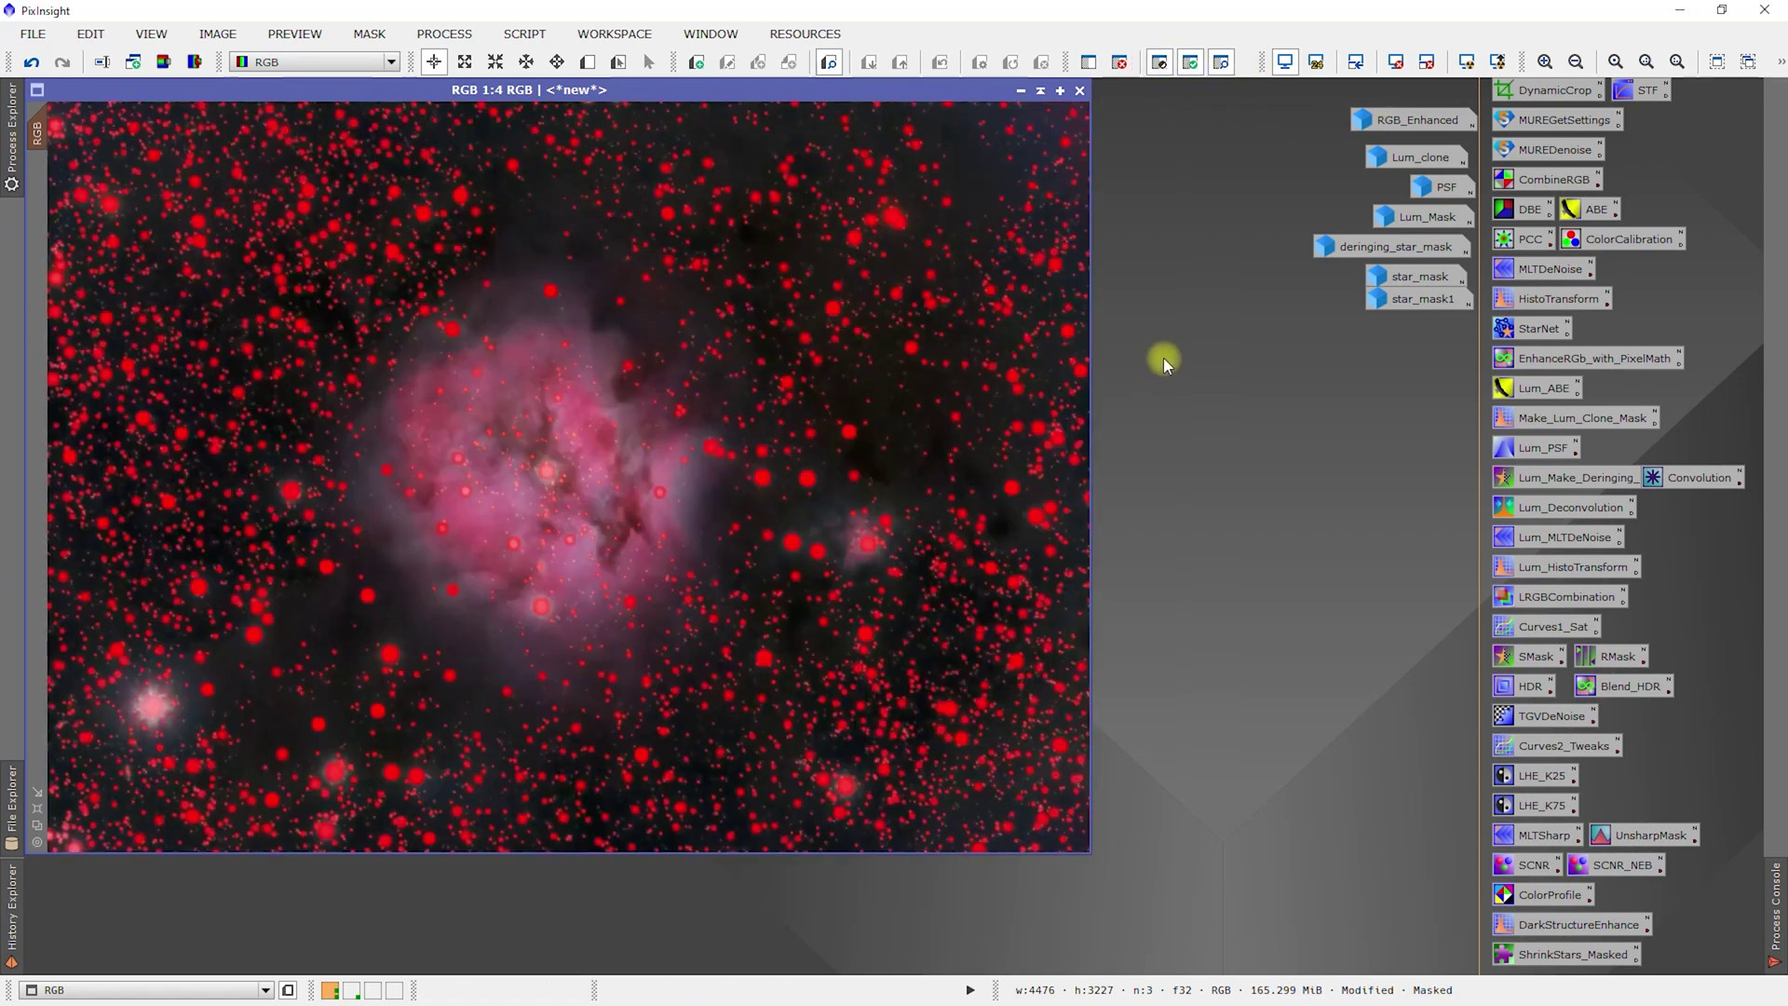
key(ctrl+k)
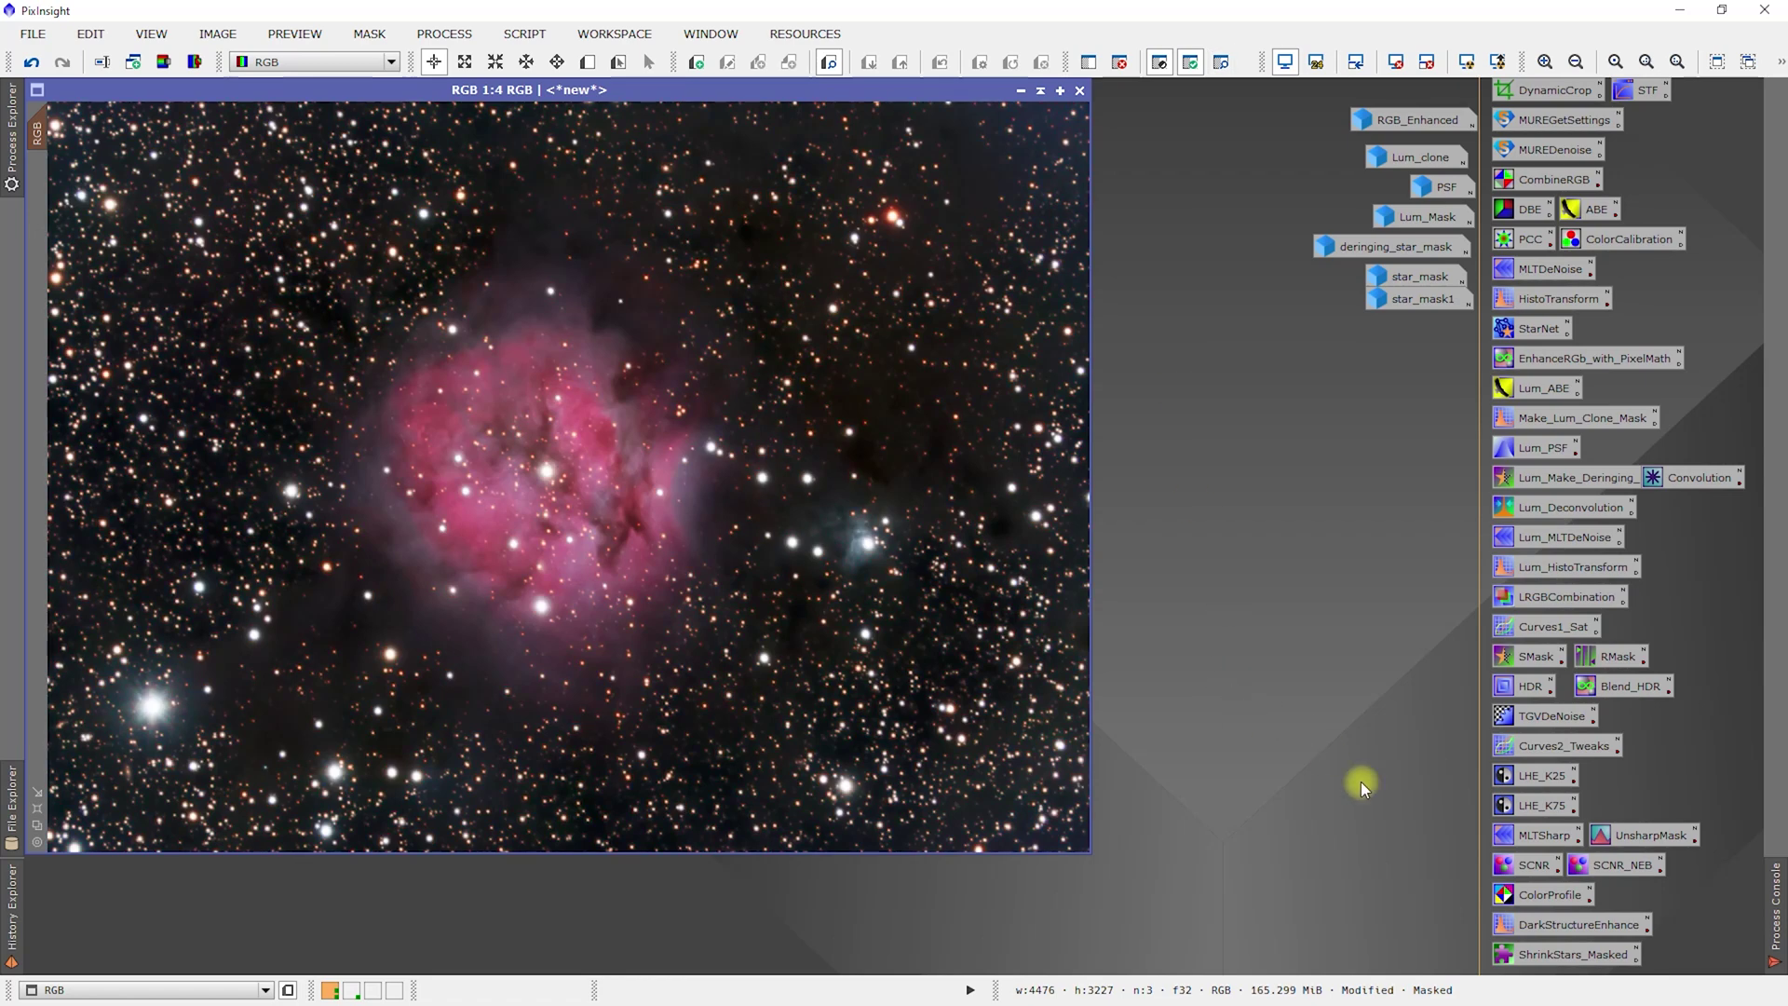
Open the saved LHE_K25 process with its kernel radius of 25.
double_click(1534, 775)
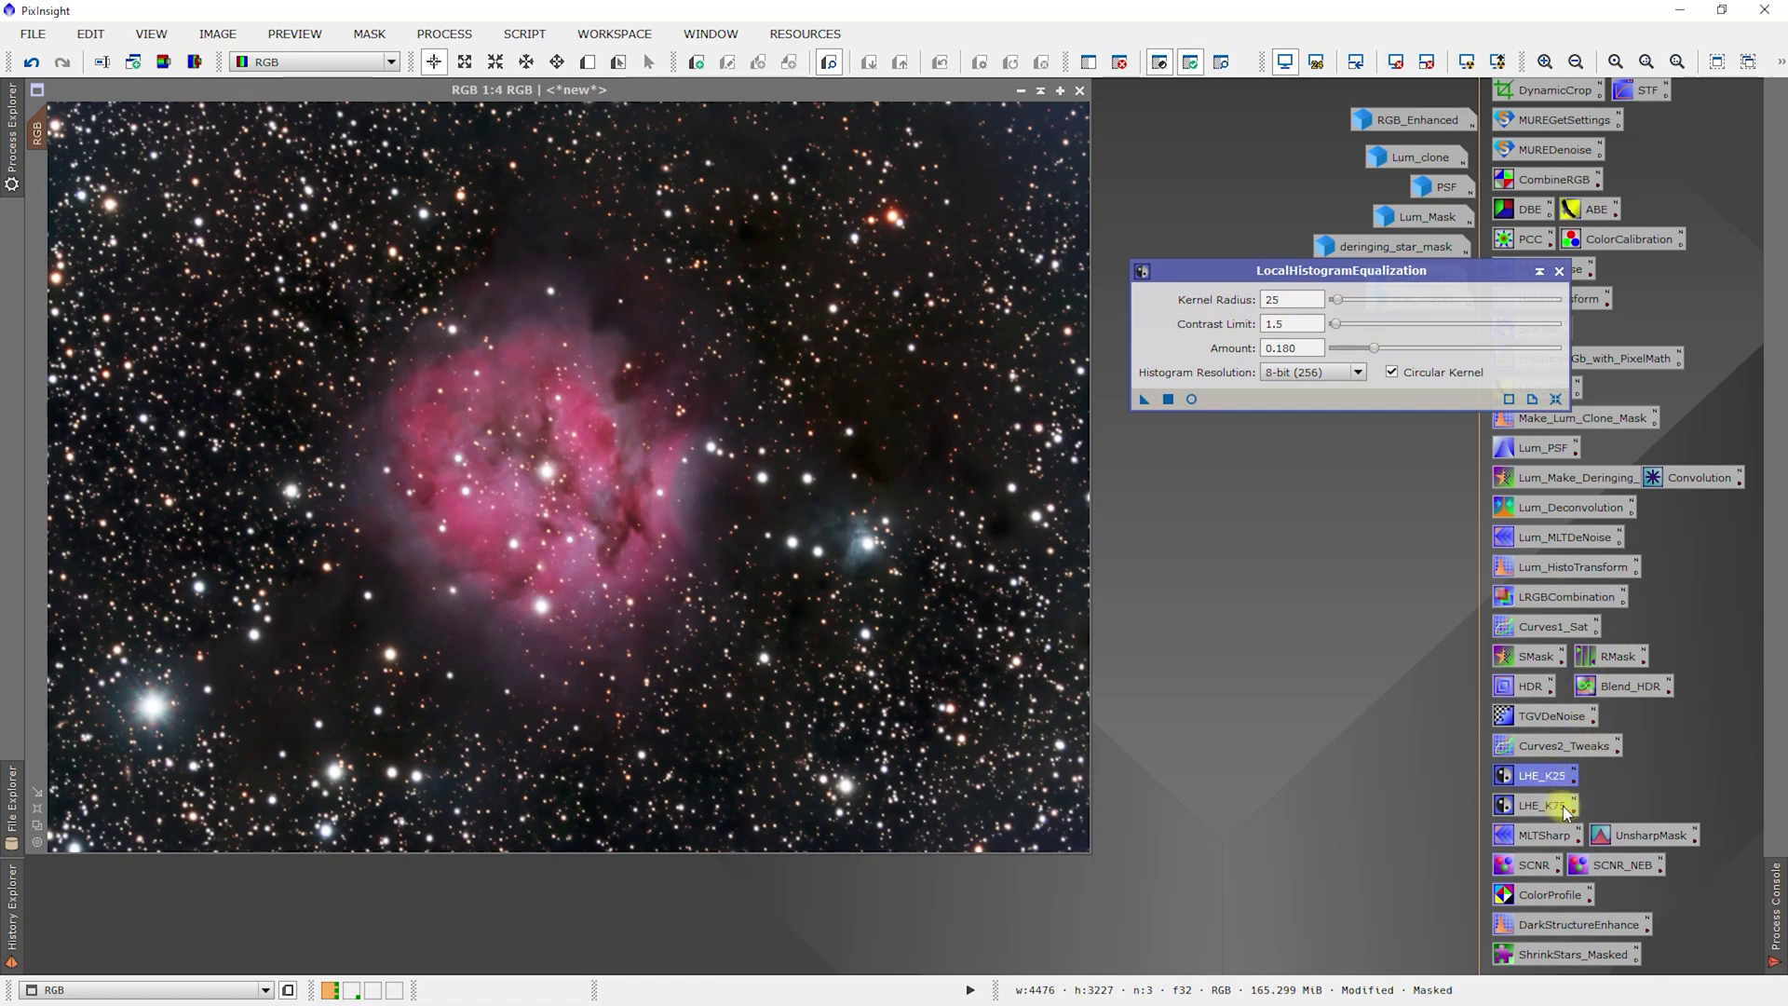
double_click(1307, 296)
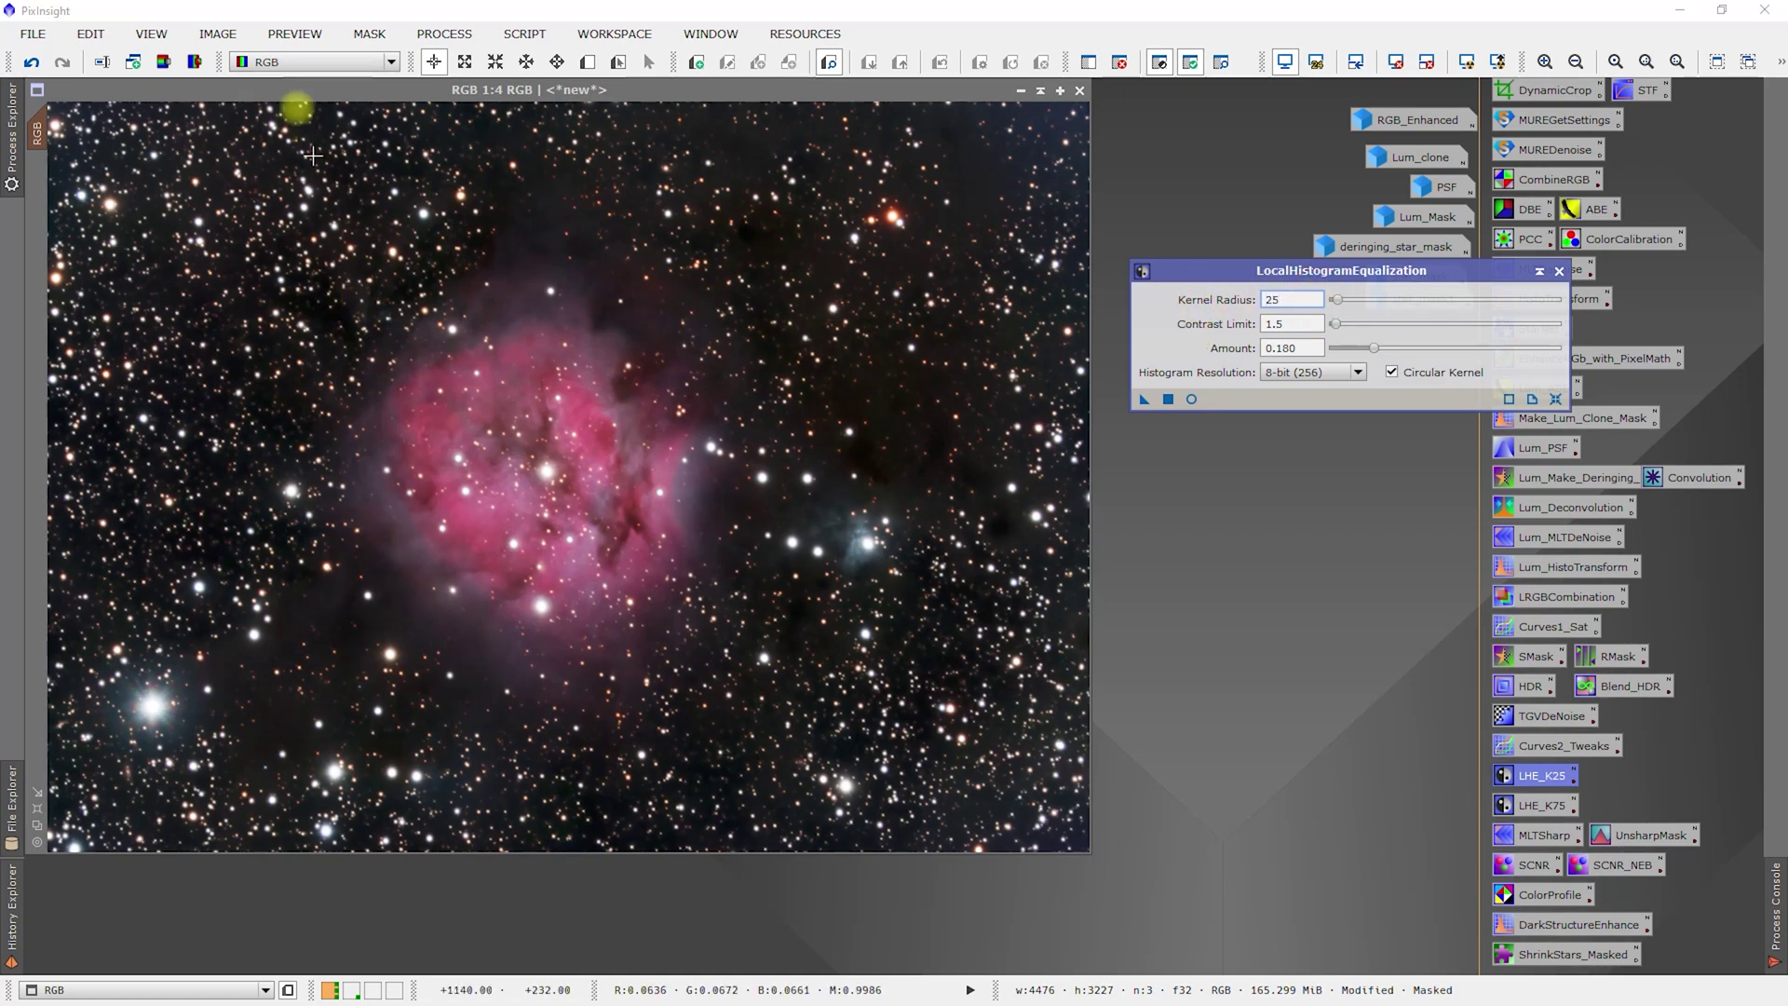
Define a preview of about 1360 × 1224 px over the nebula's upper-left part and show LocalHistogramEqualization on it in real time.
click(587, 62)
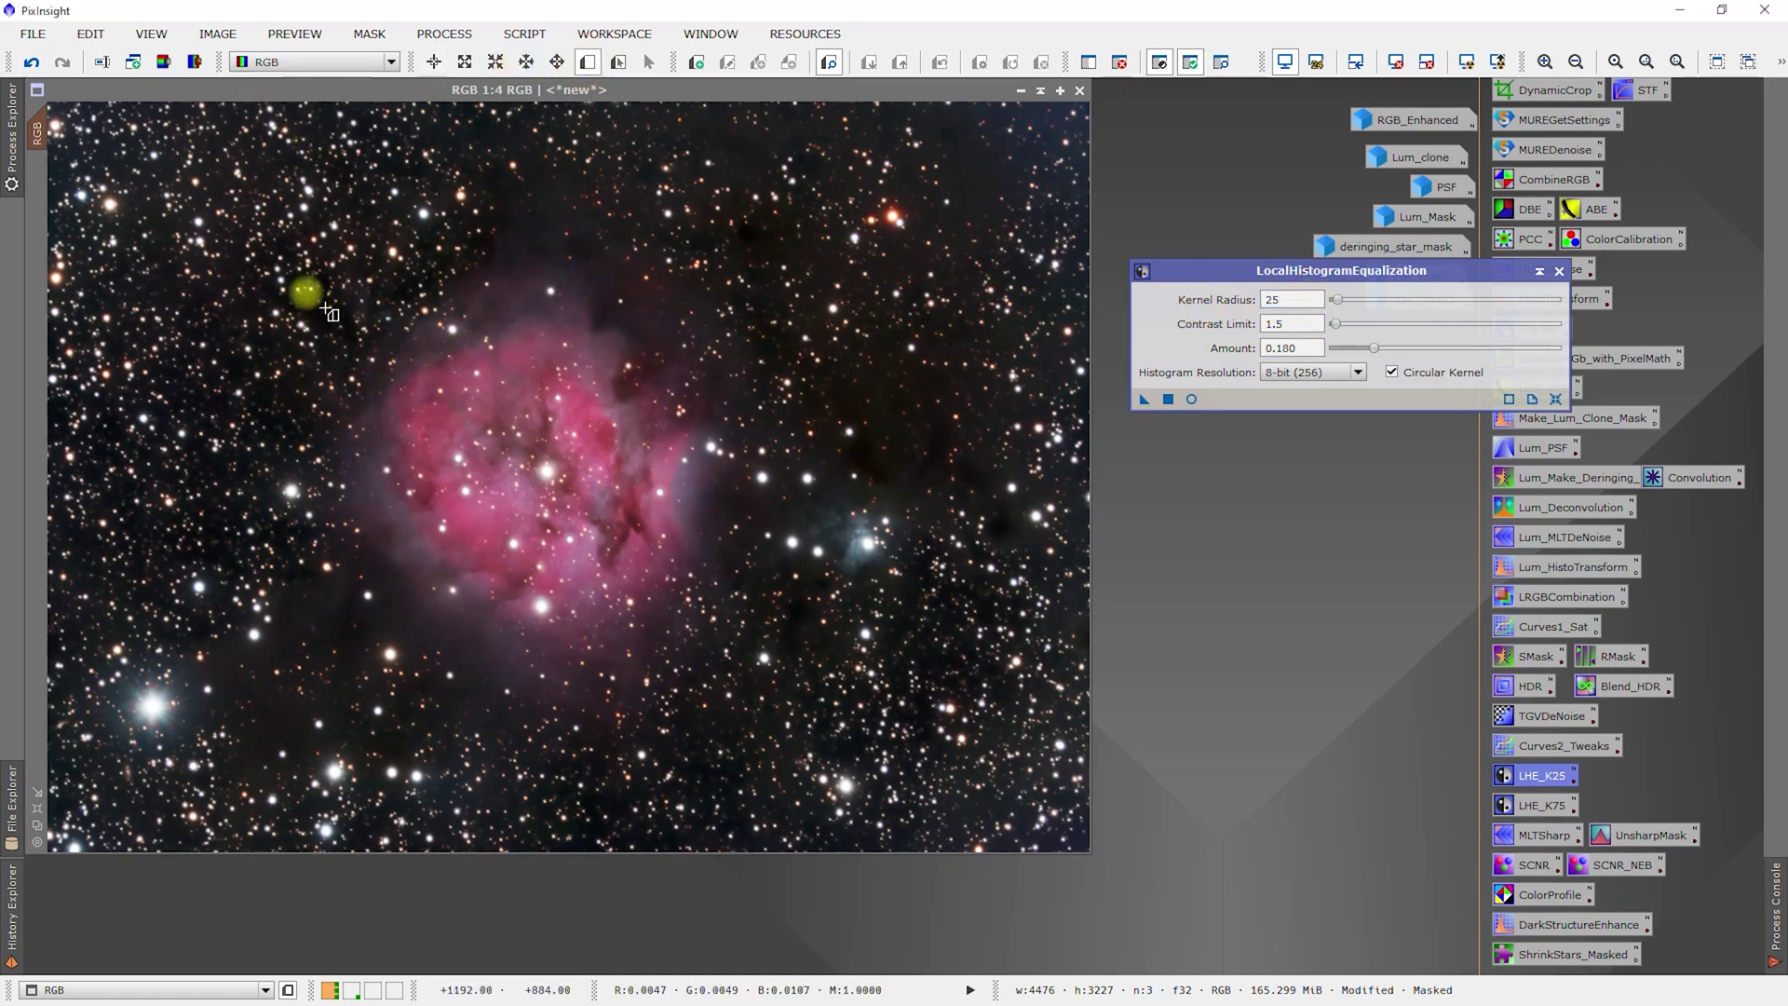
drag(215, 239, 529, 522)
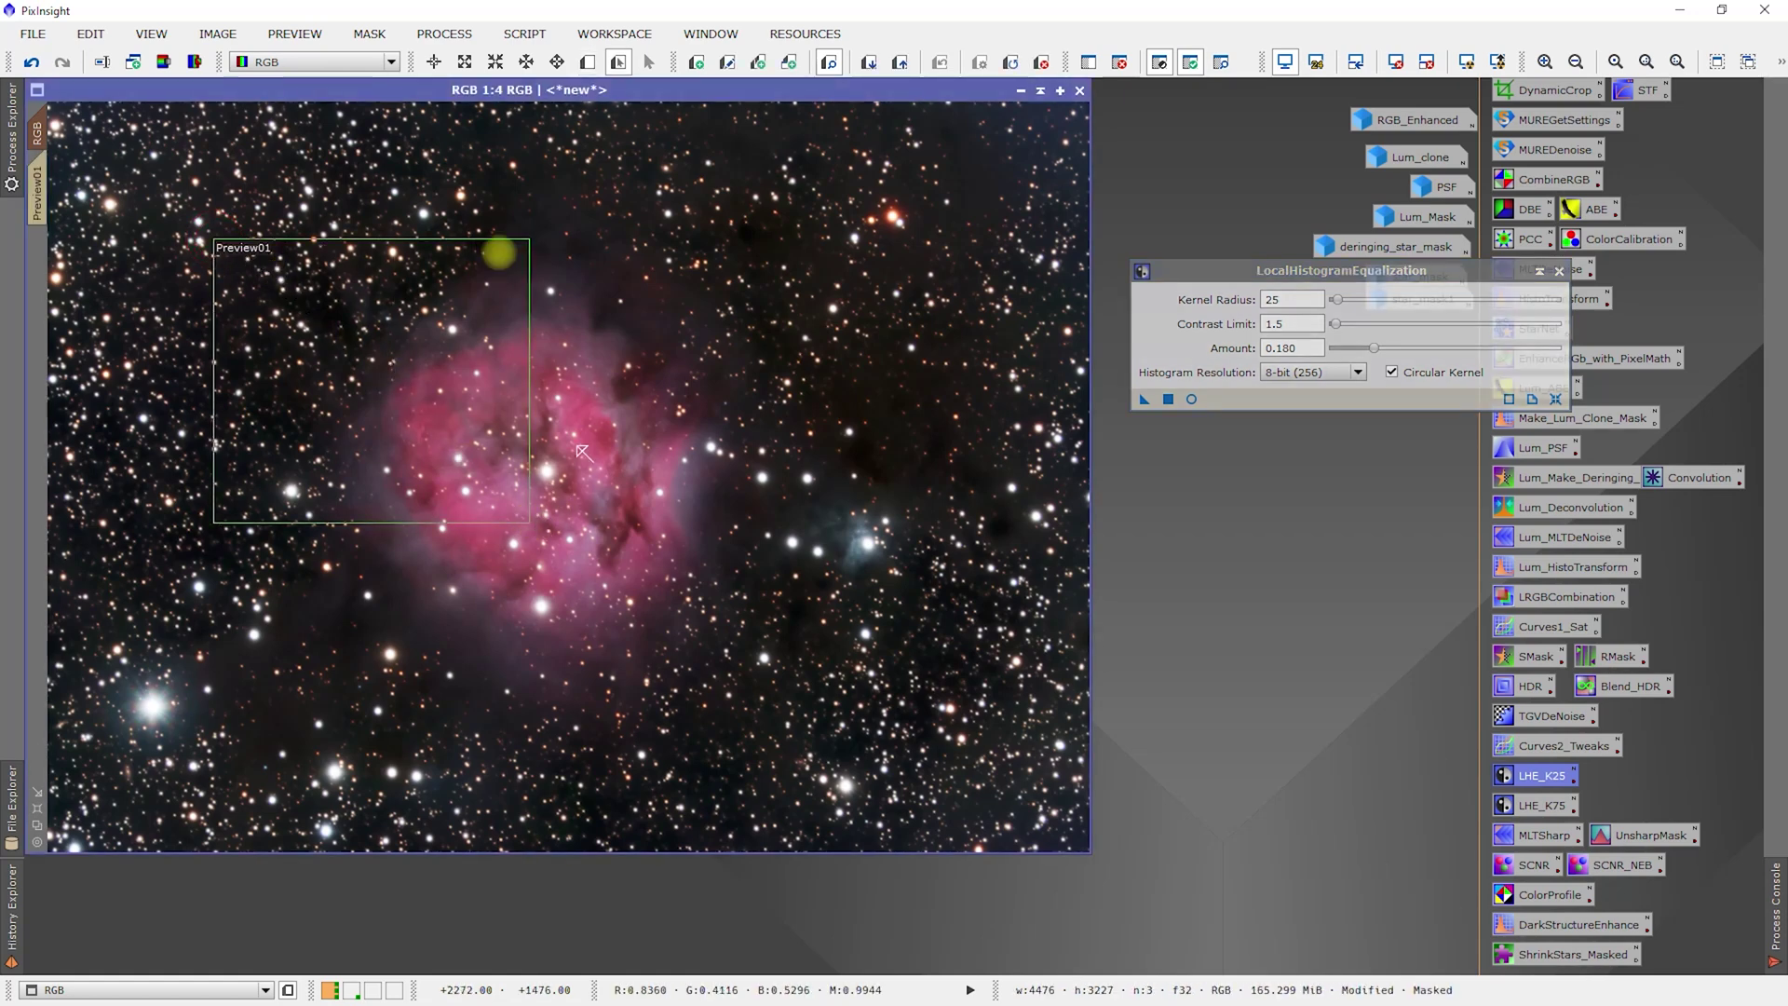
click(37, 191)
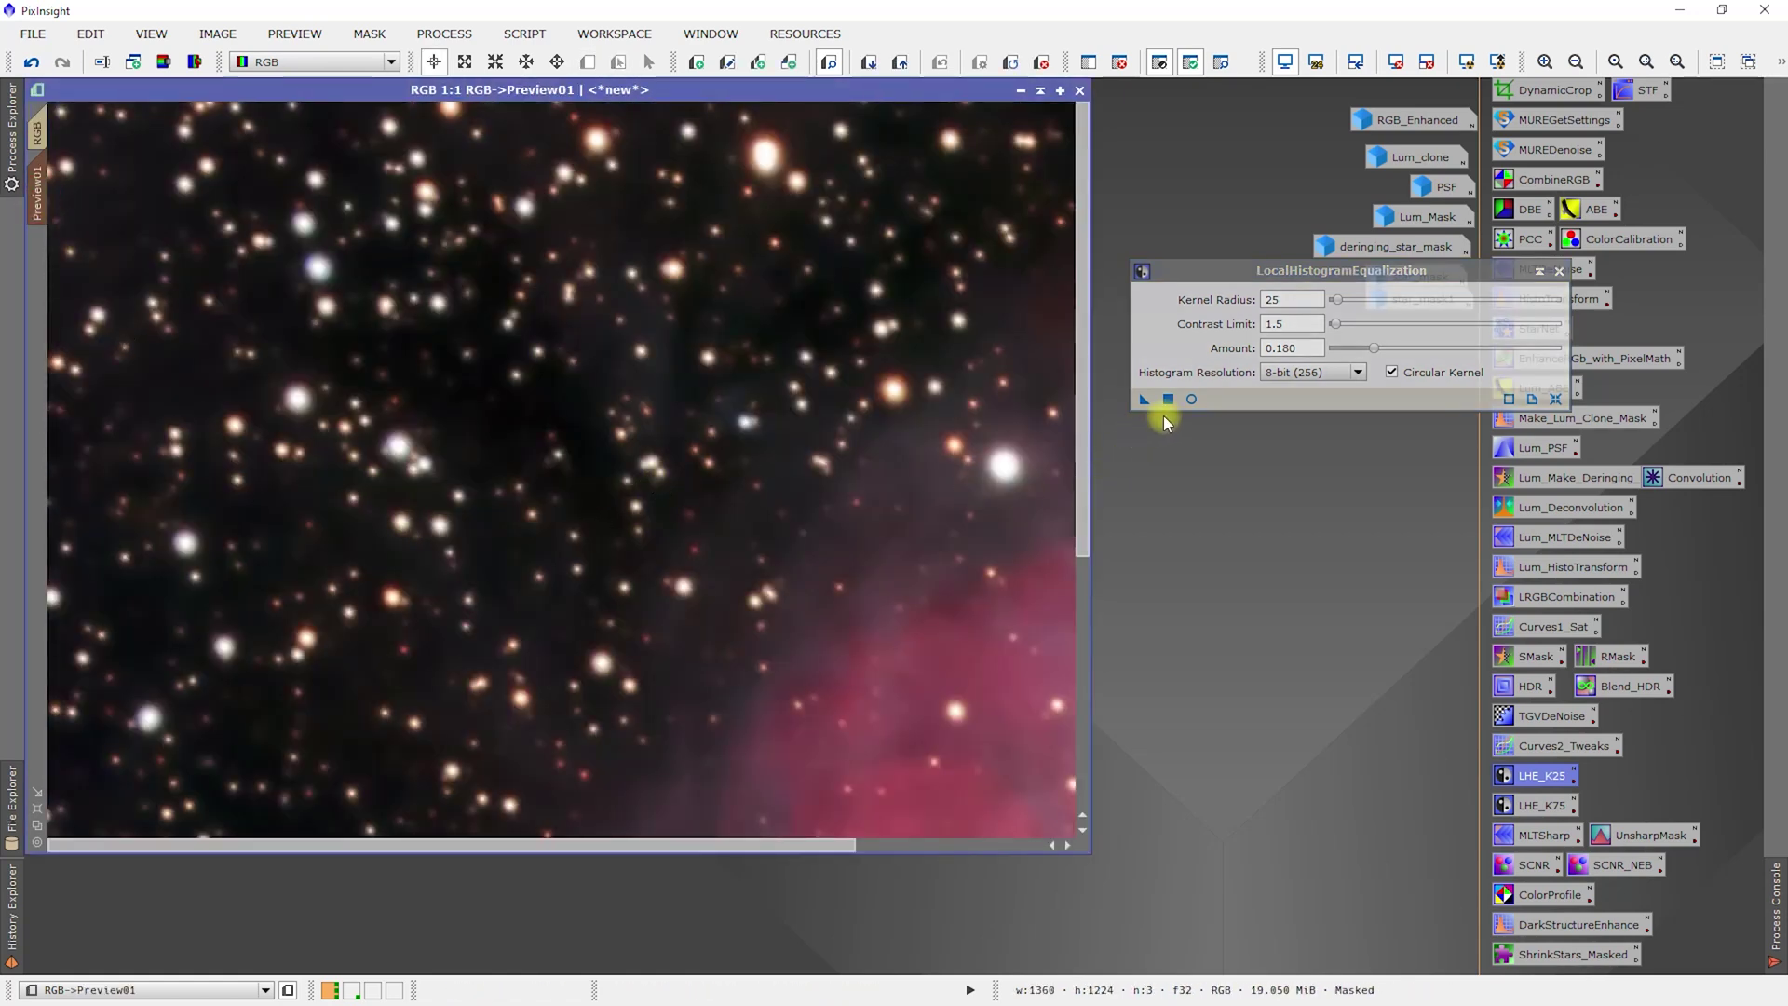
click(1192, 399)
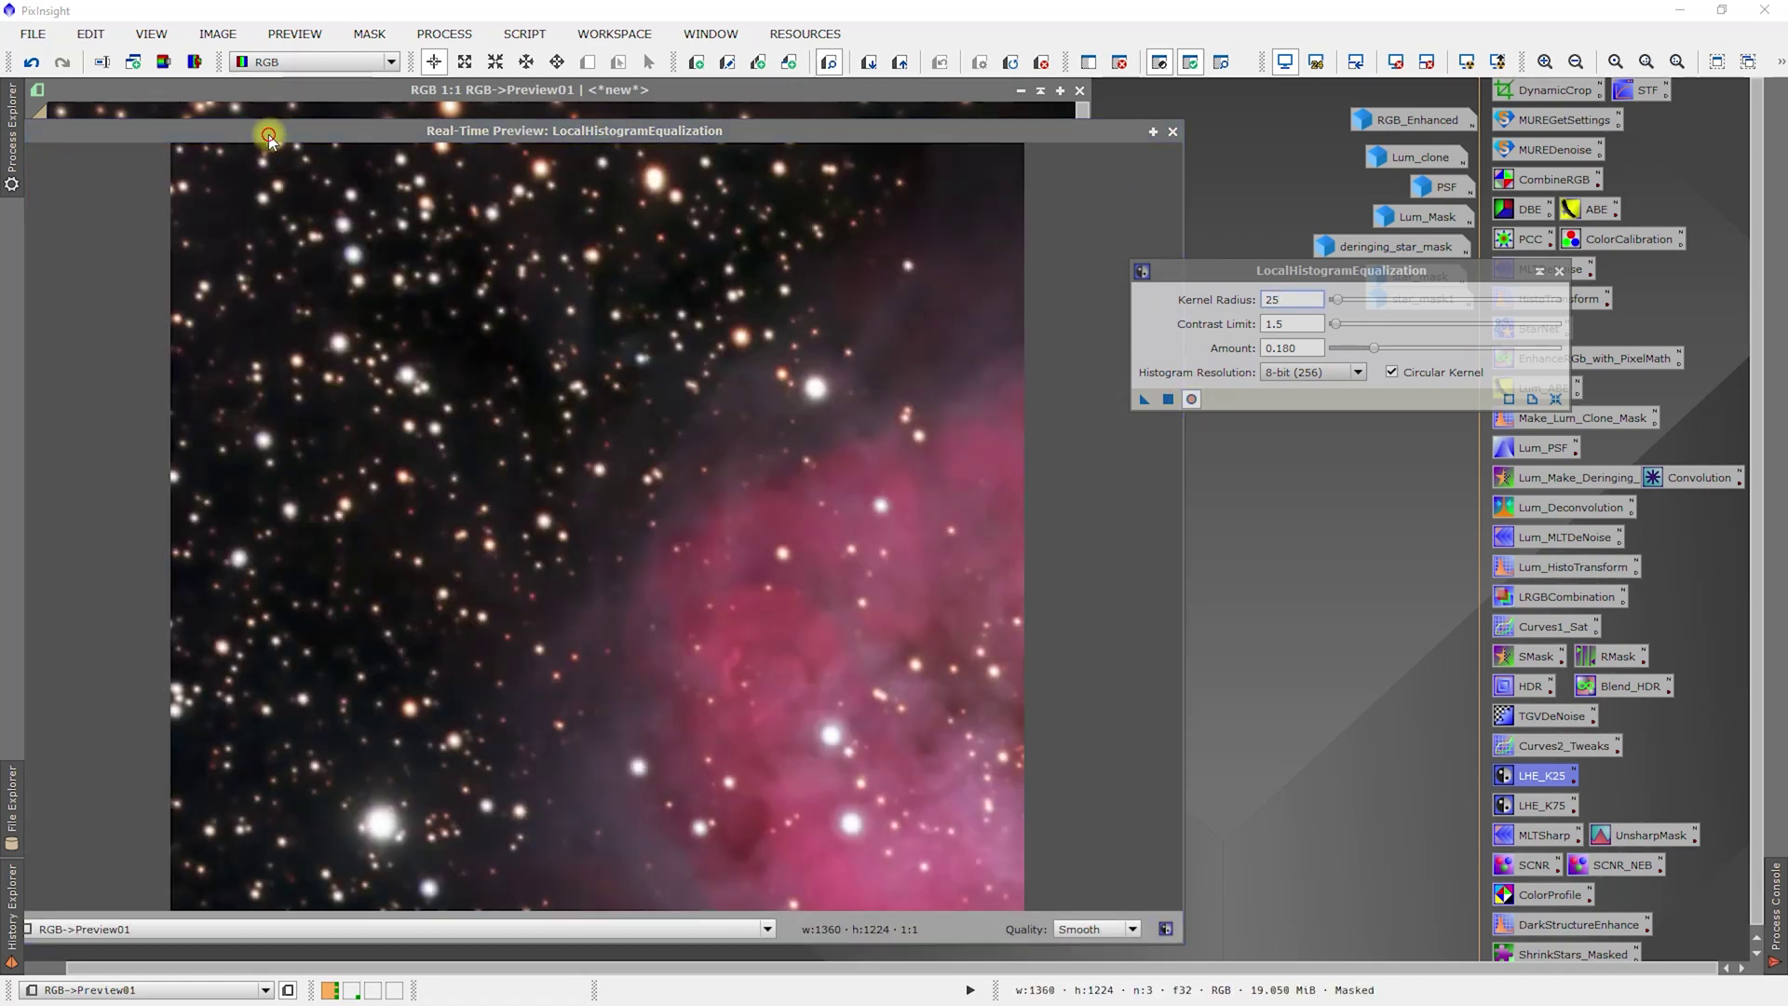
drag(272, 126, 311, 120)
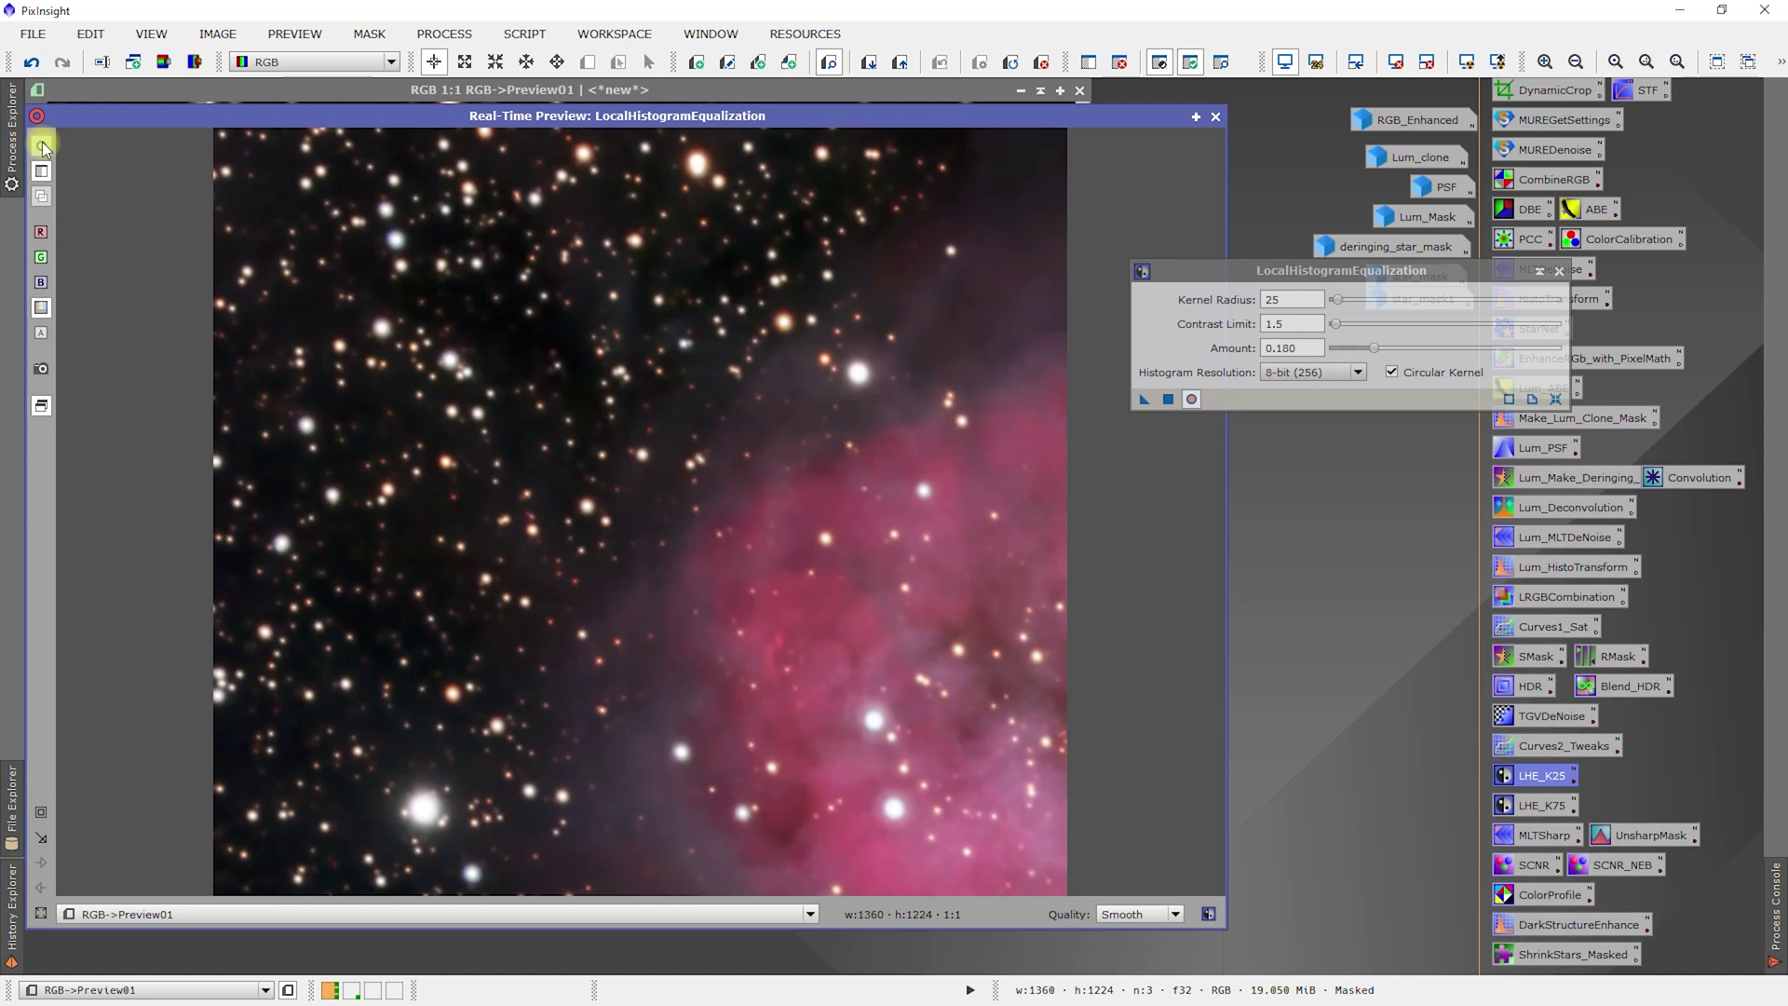
Try an Amount of 0.360, compare the real-time preview with and without the effect, and return the Amount to 0.180.
click(1375, 352)
drag(1399, 349, 1406, 349)
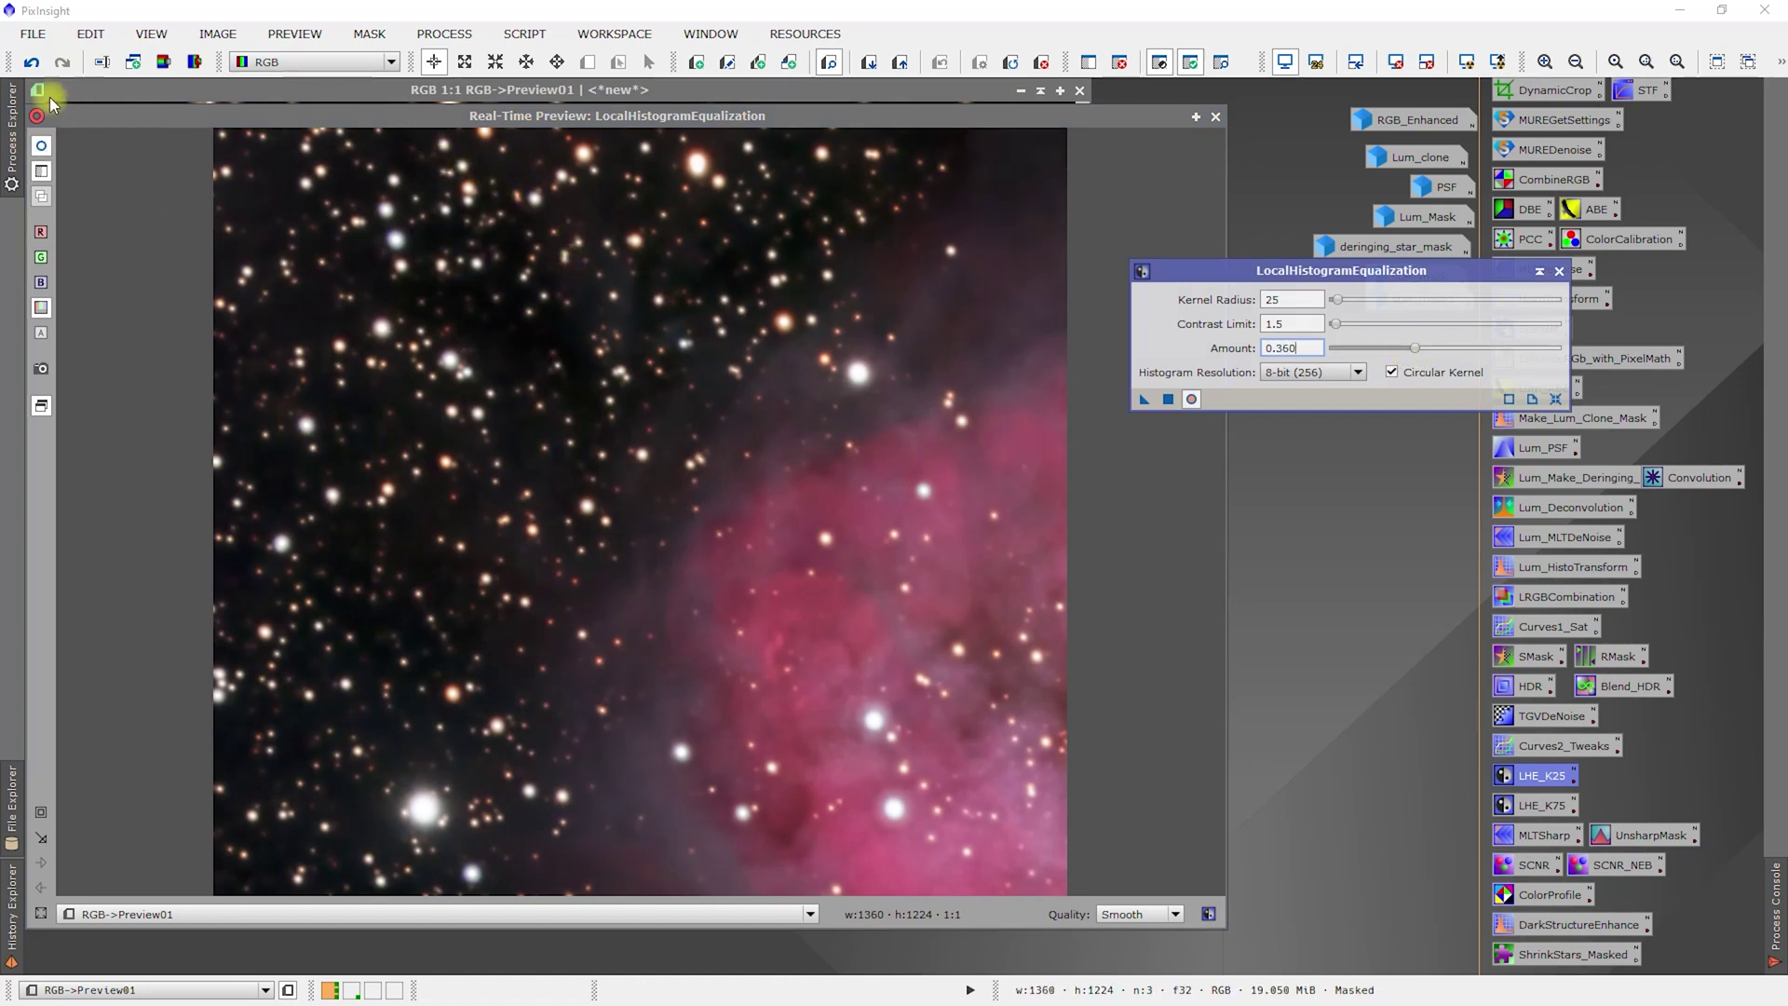
click(43, 145)
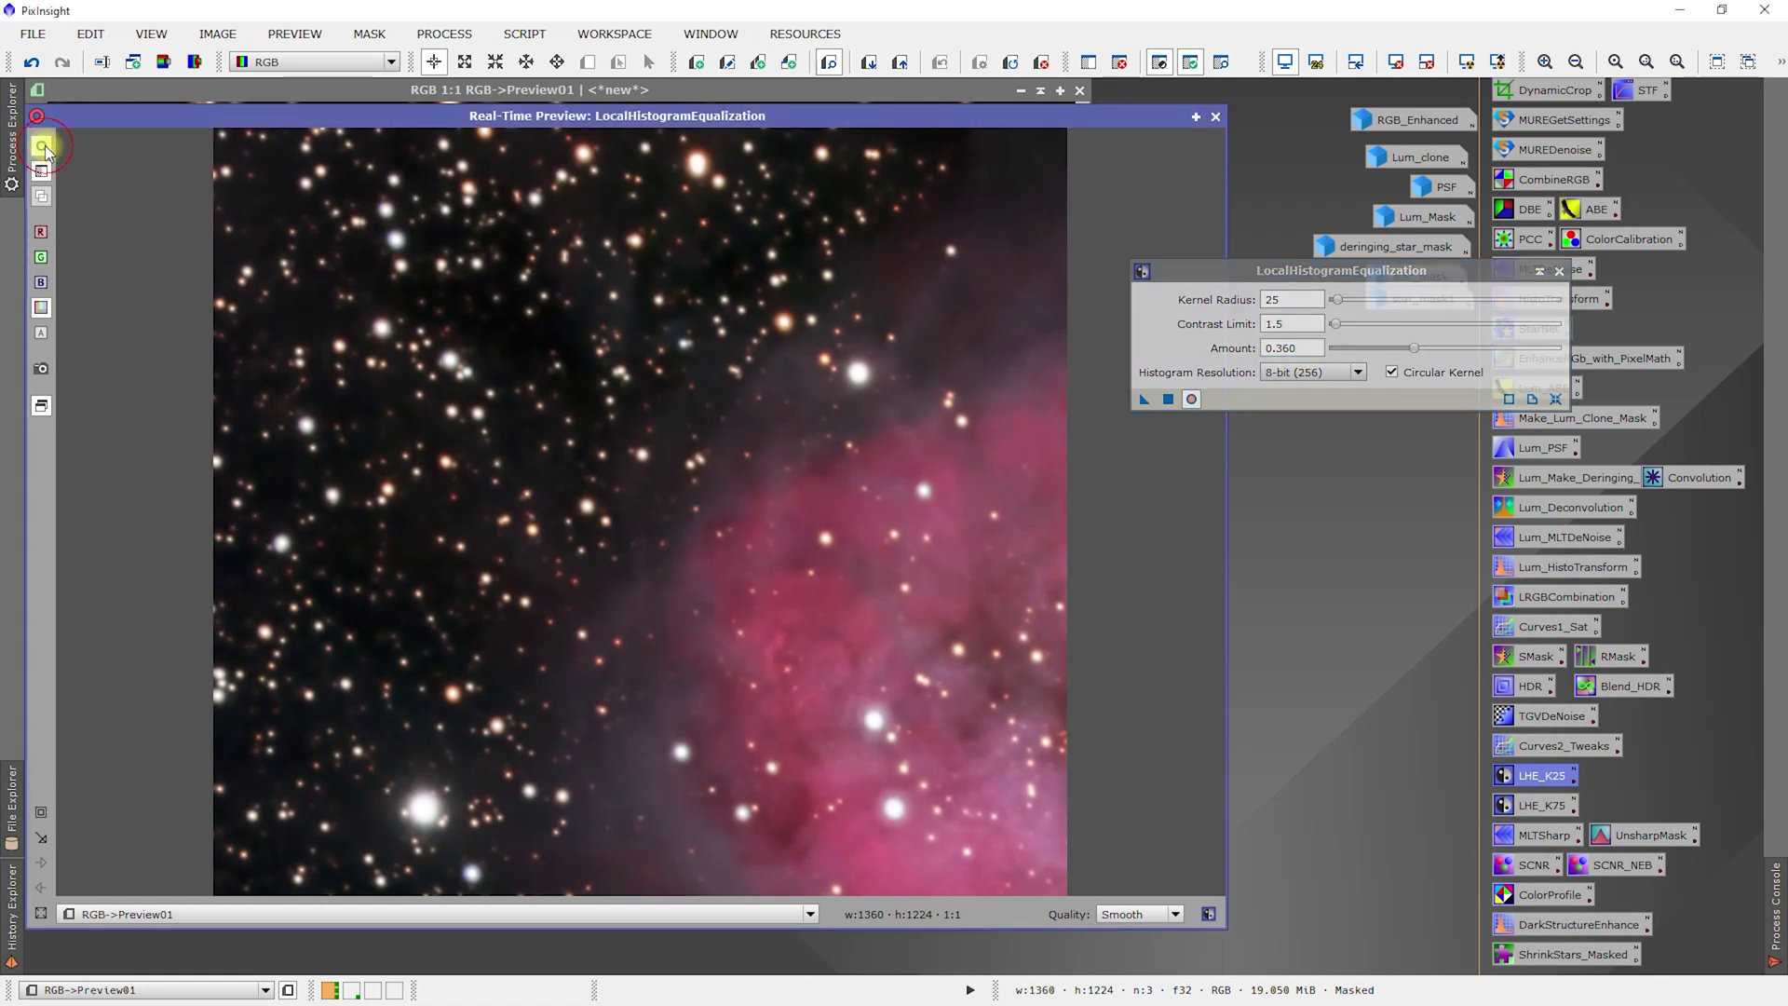
click(47, 146)
click(1418, 348)
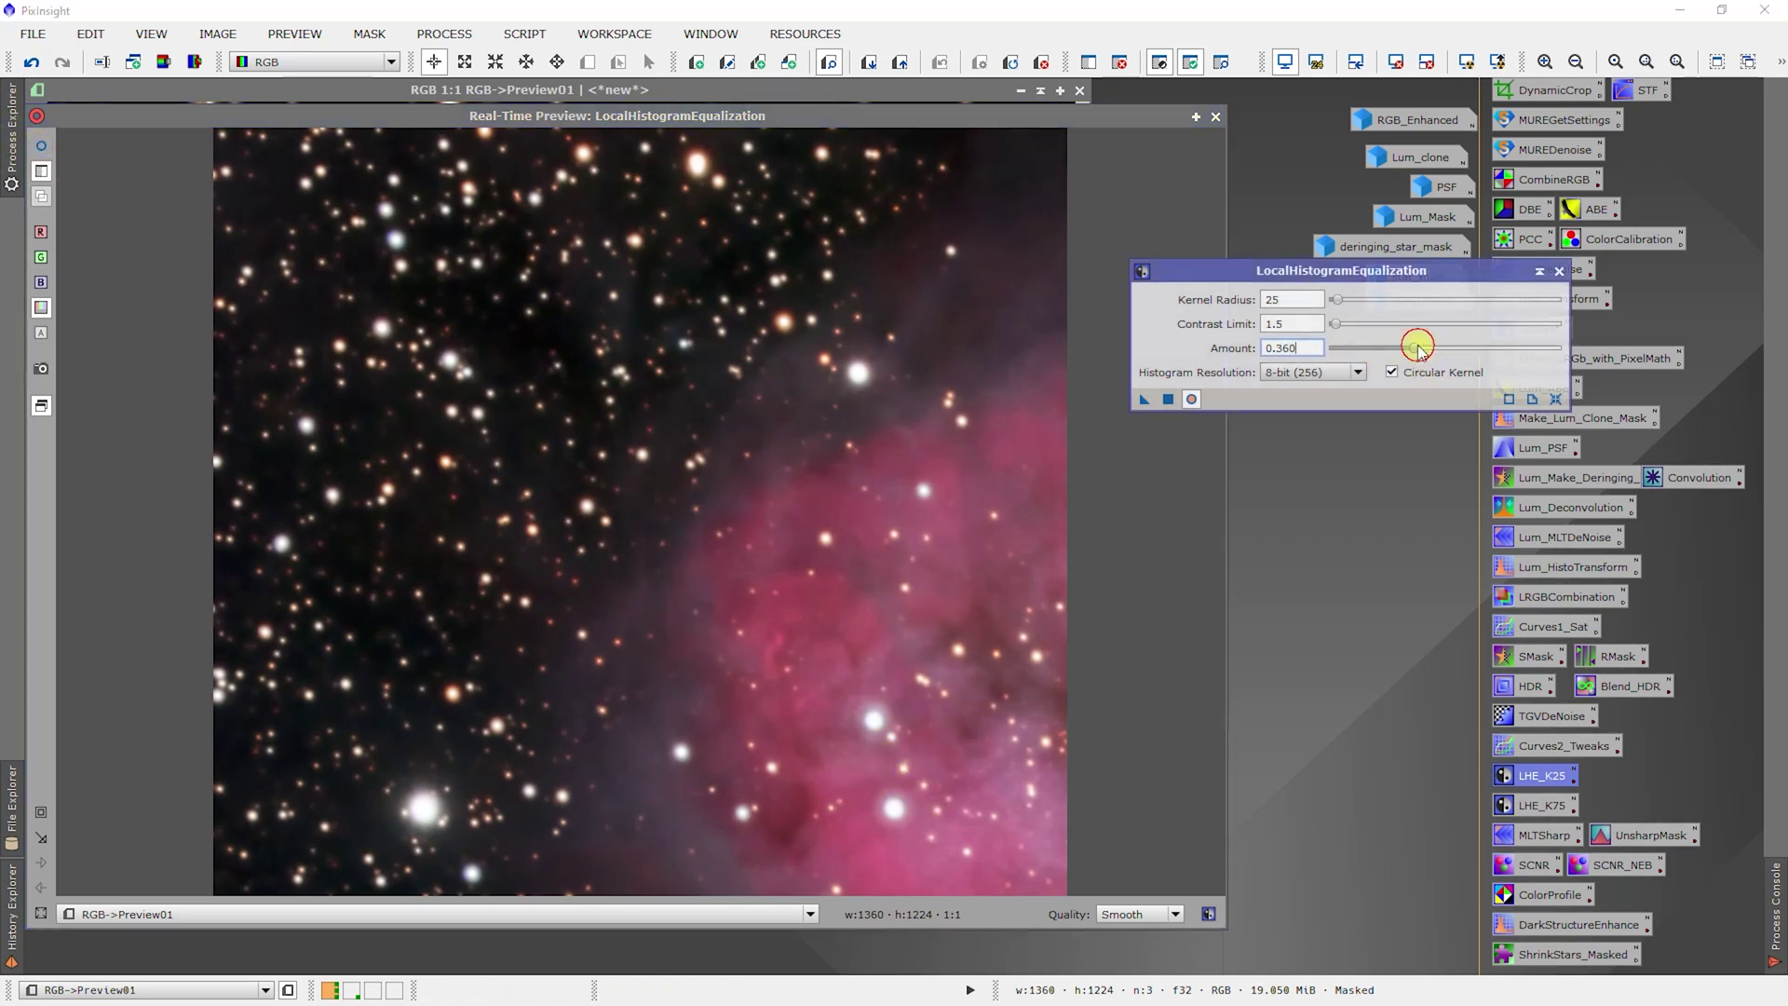
drag(1406, 345, 1382, 354)
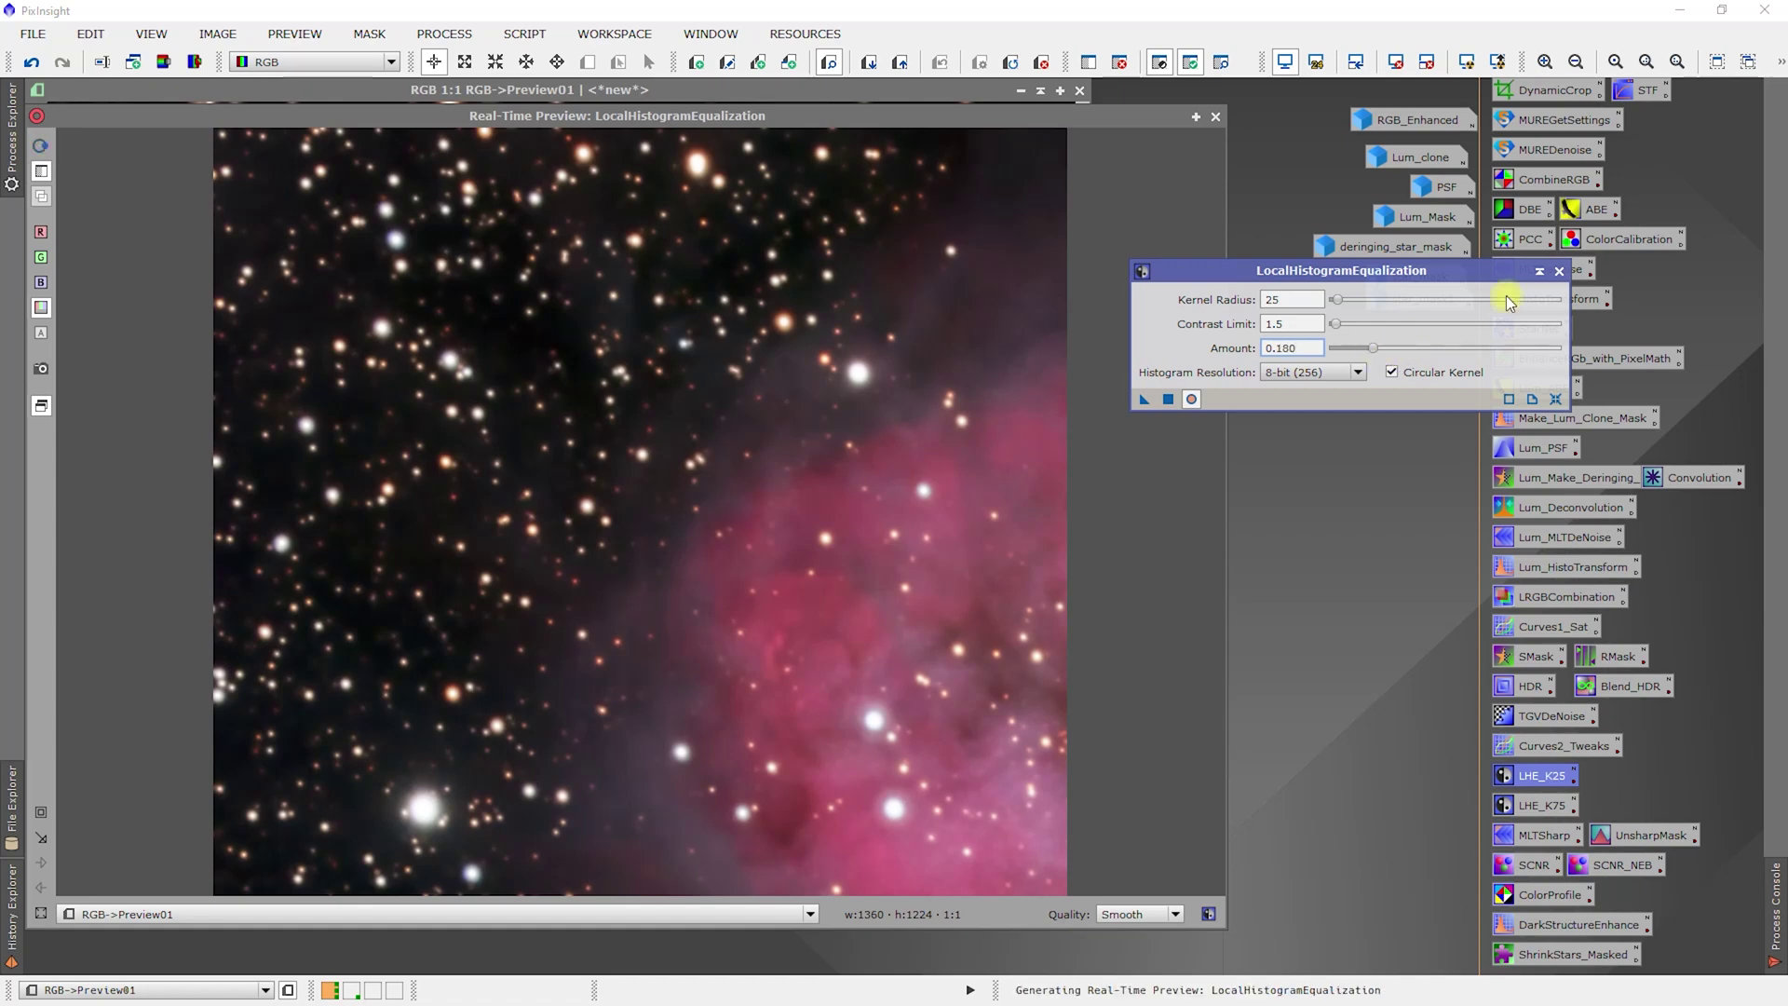
Close the real-time preview and apply the kernel radius 25 LocalHistogramEqualization to the full RGB image.
click(1215, 116)
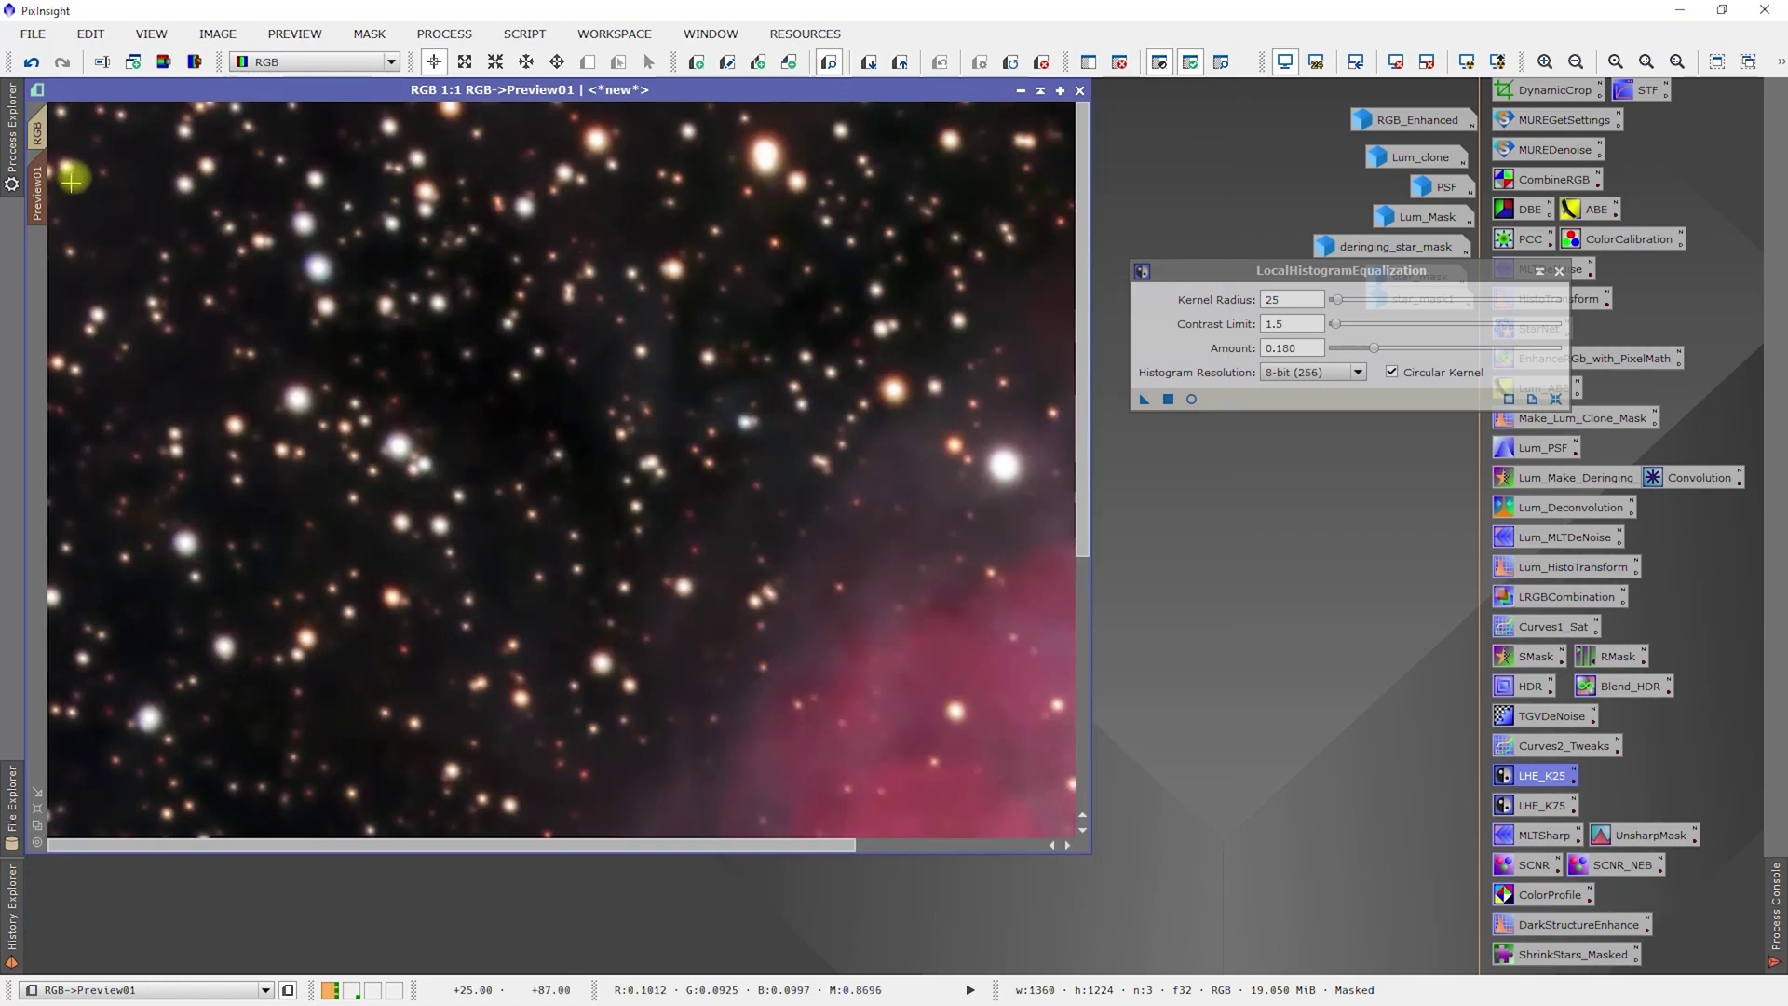
click(36, 128)
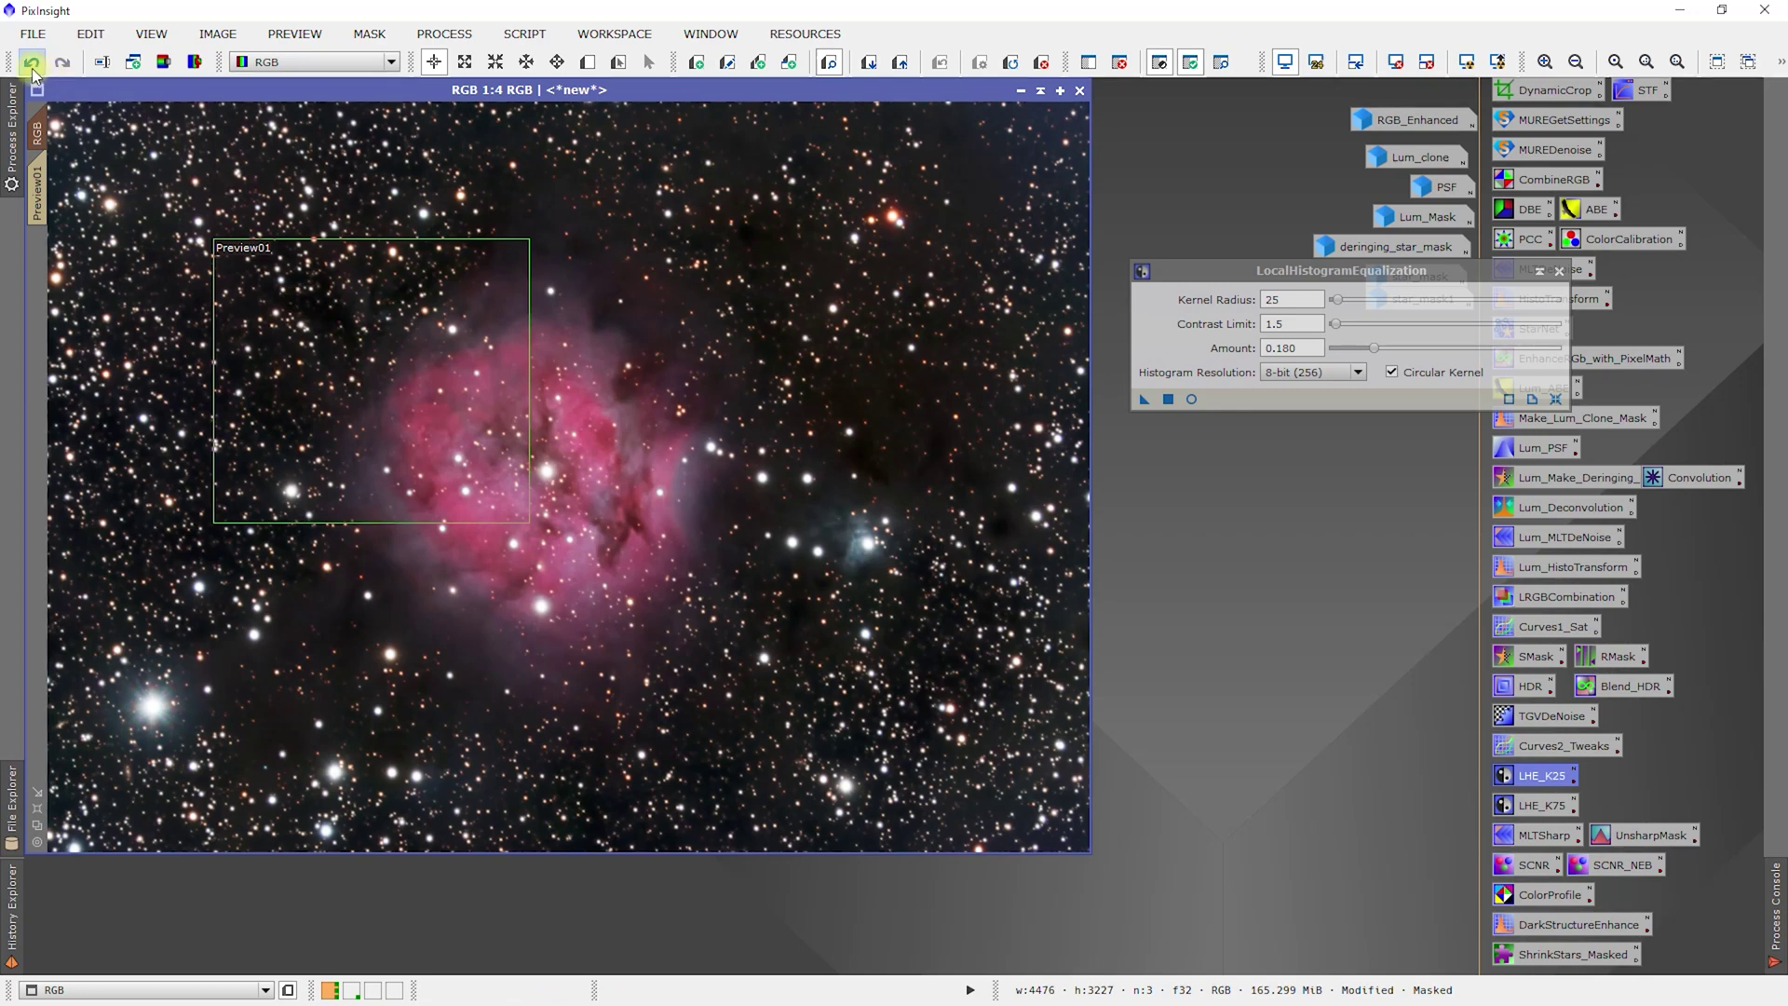
Undo and redo the local histogram equalization to compare the nebula before and after, at full view and close up.
click(33, 66)
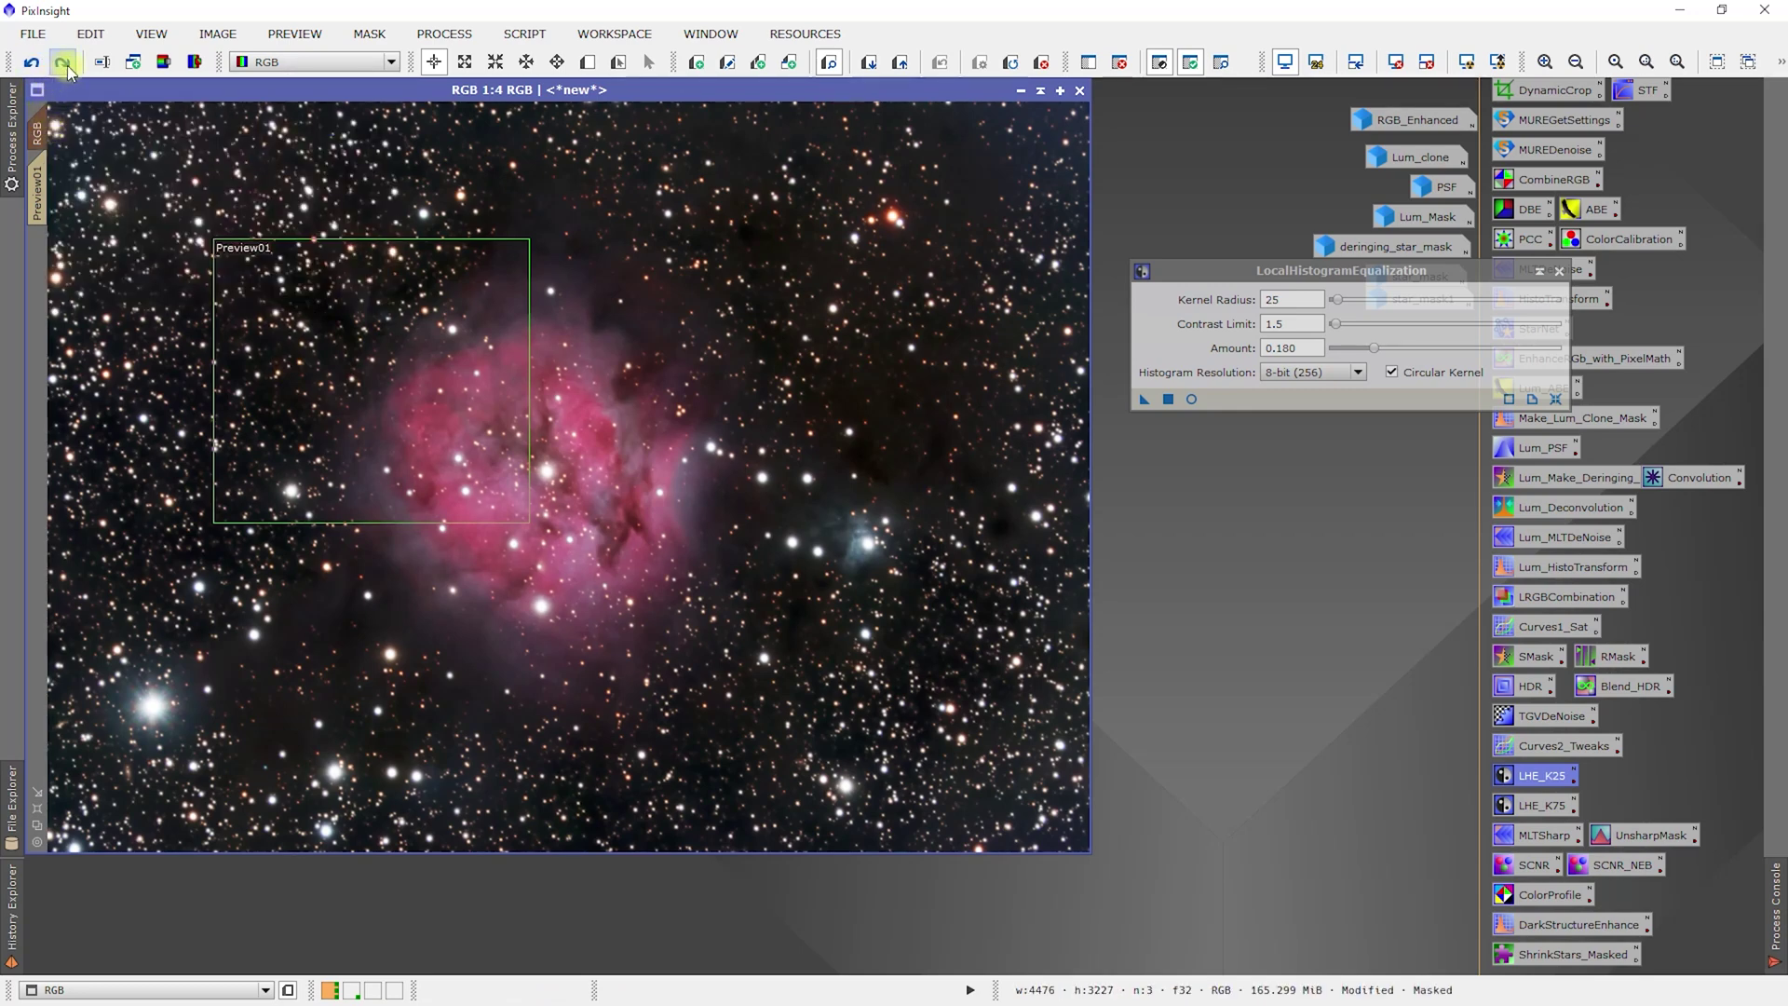
click(65, 65)
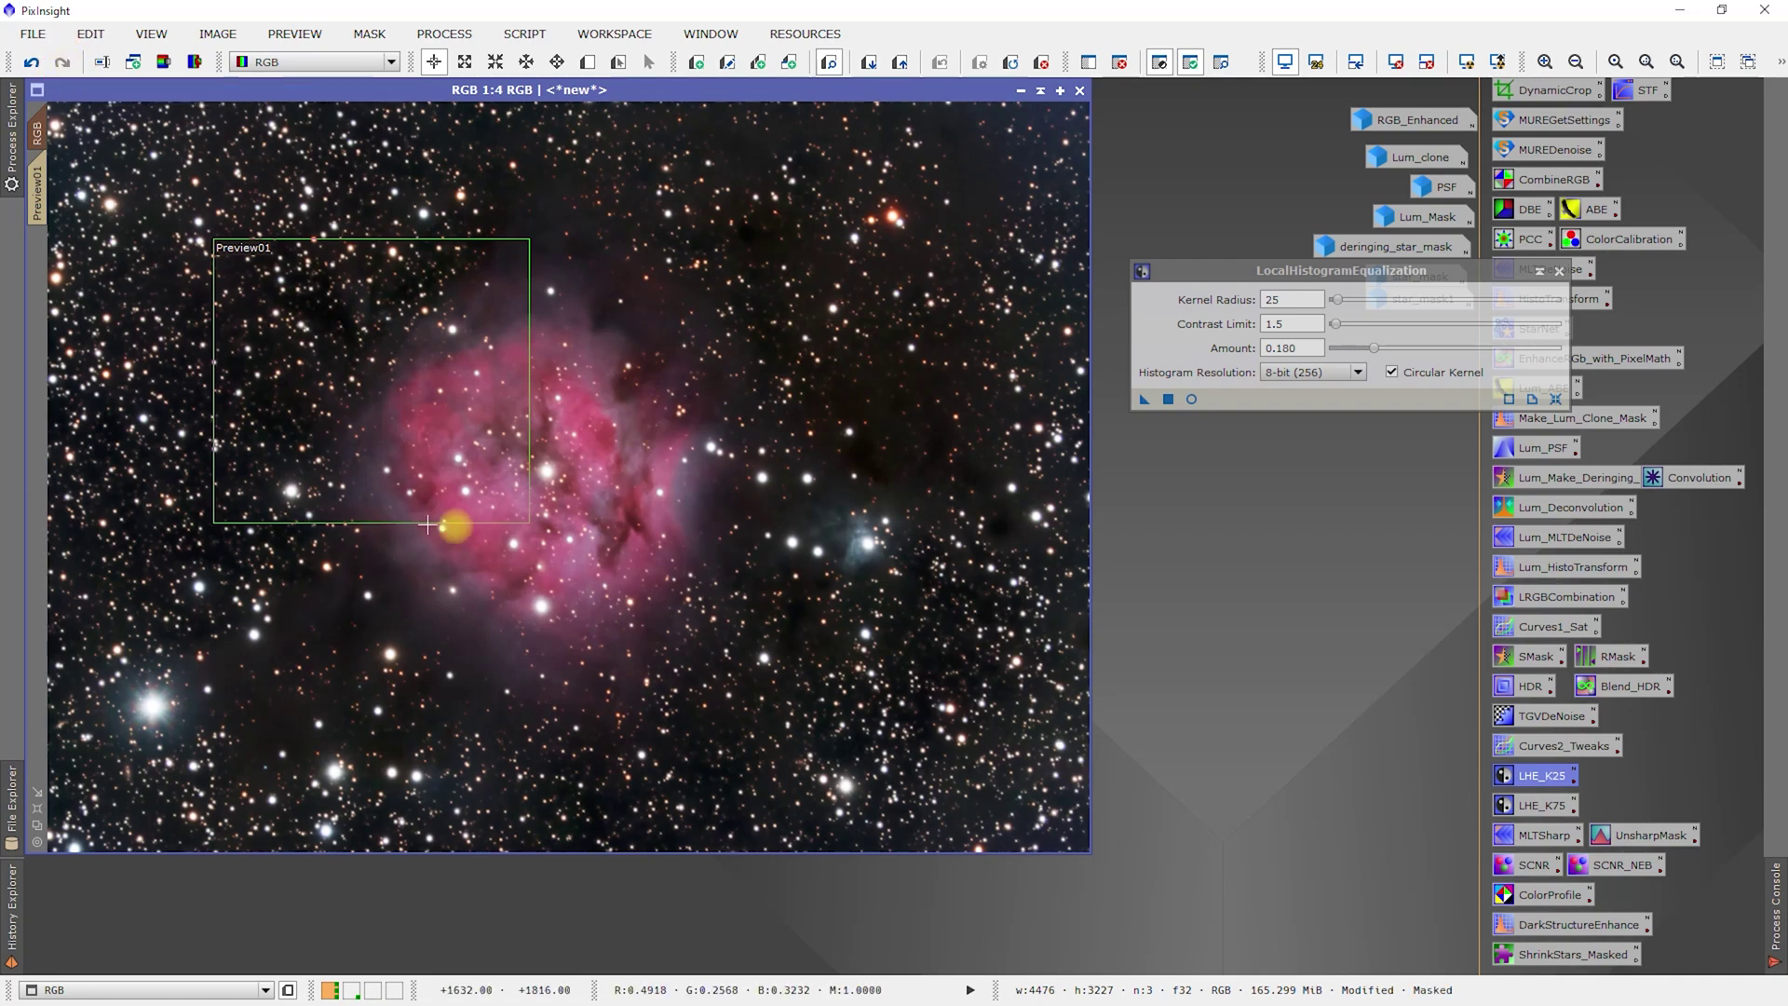
scroll(541, 396, up, 3)
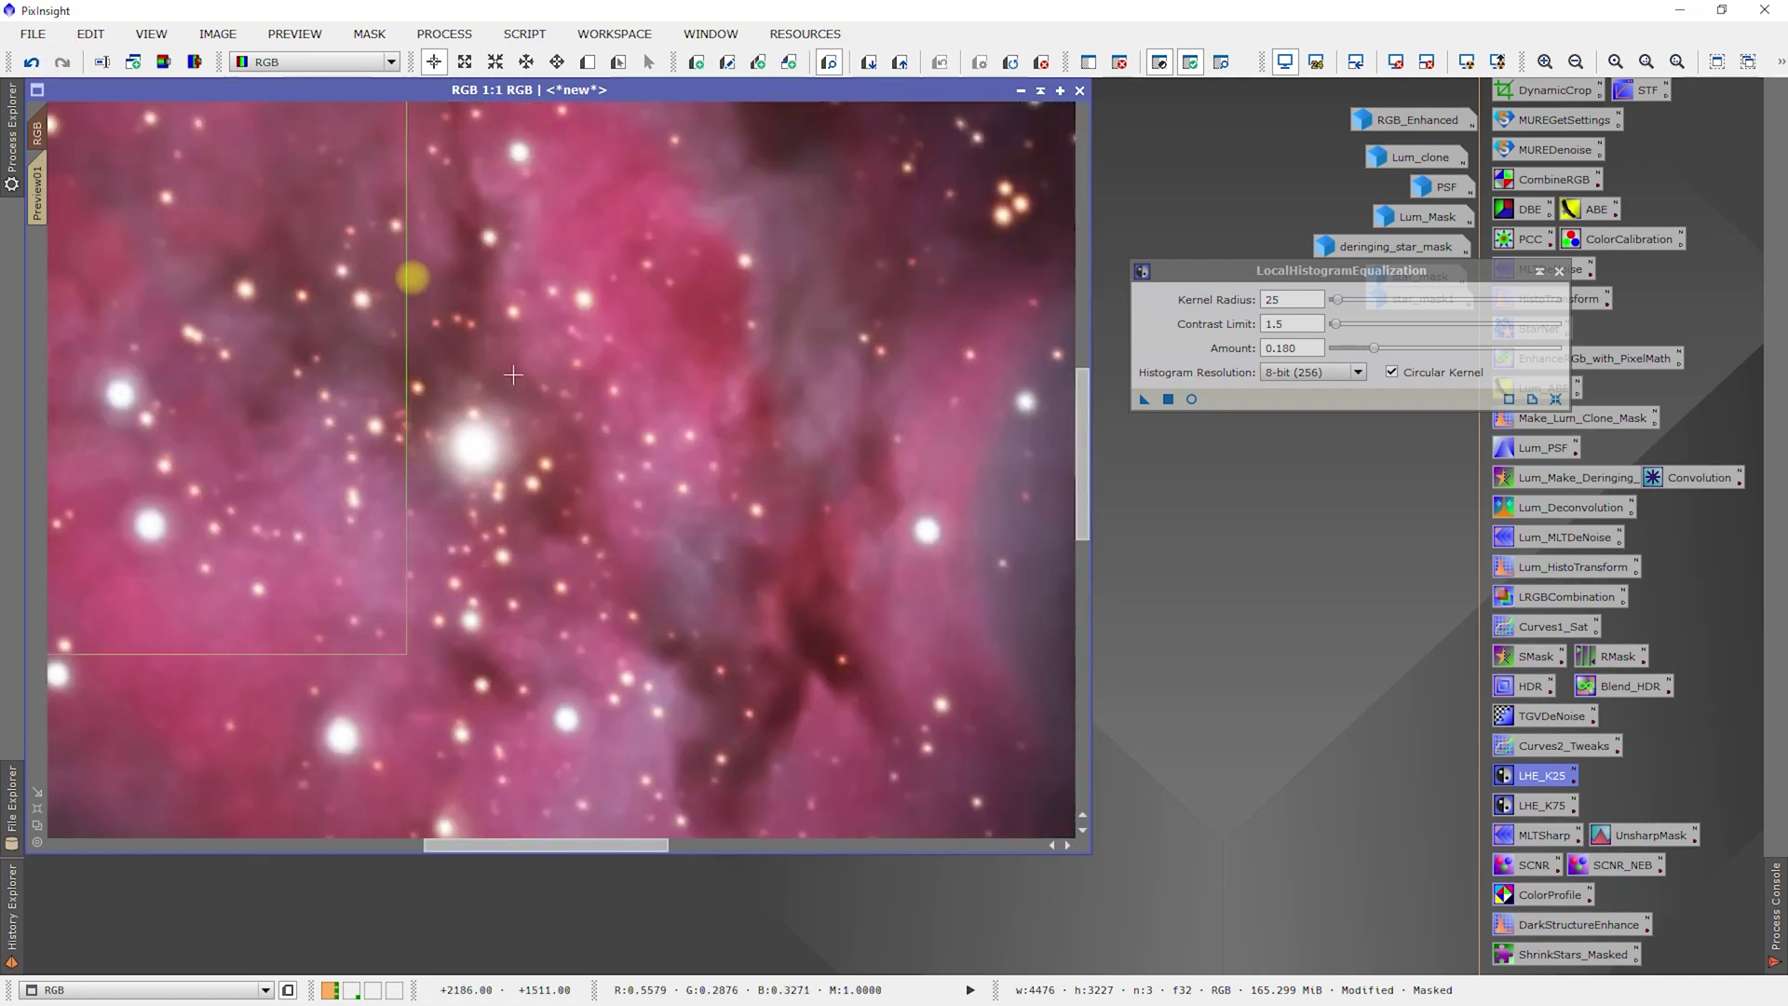
click(33, 63)
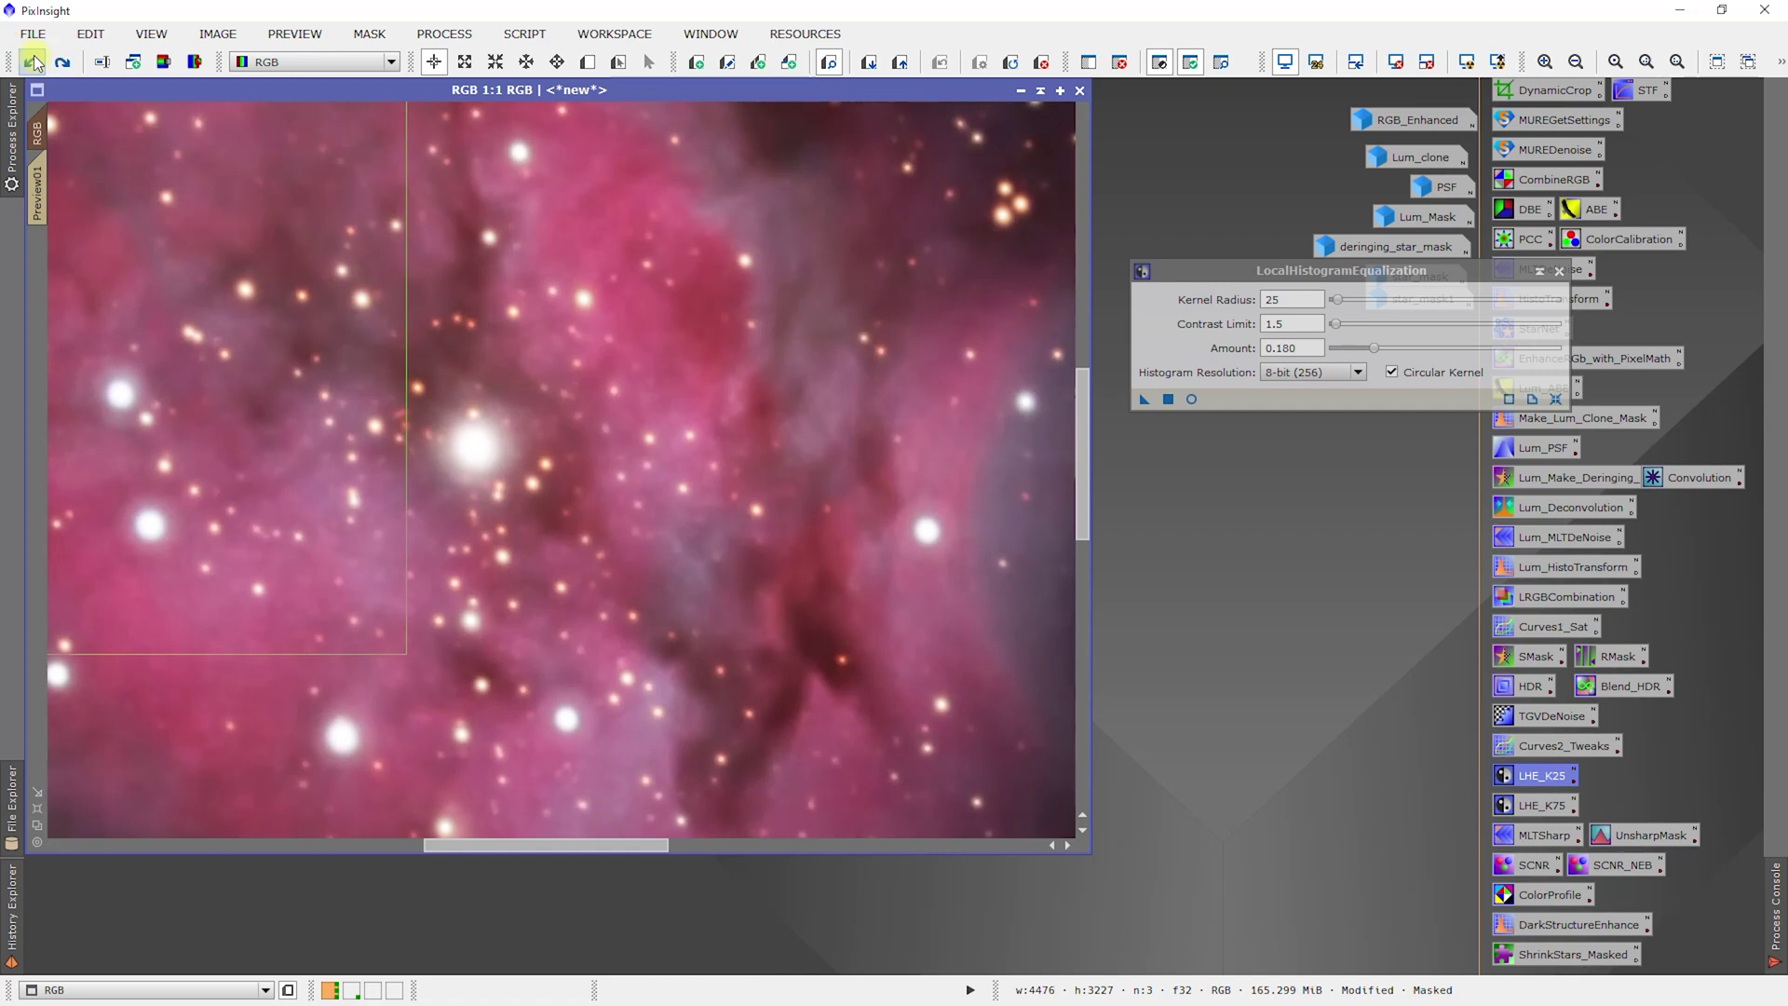
click(61, 65)
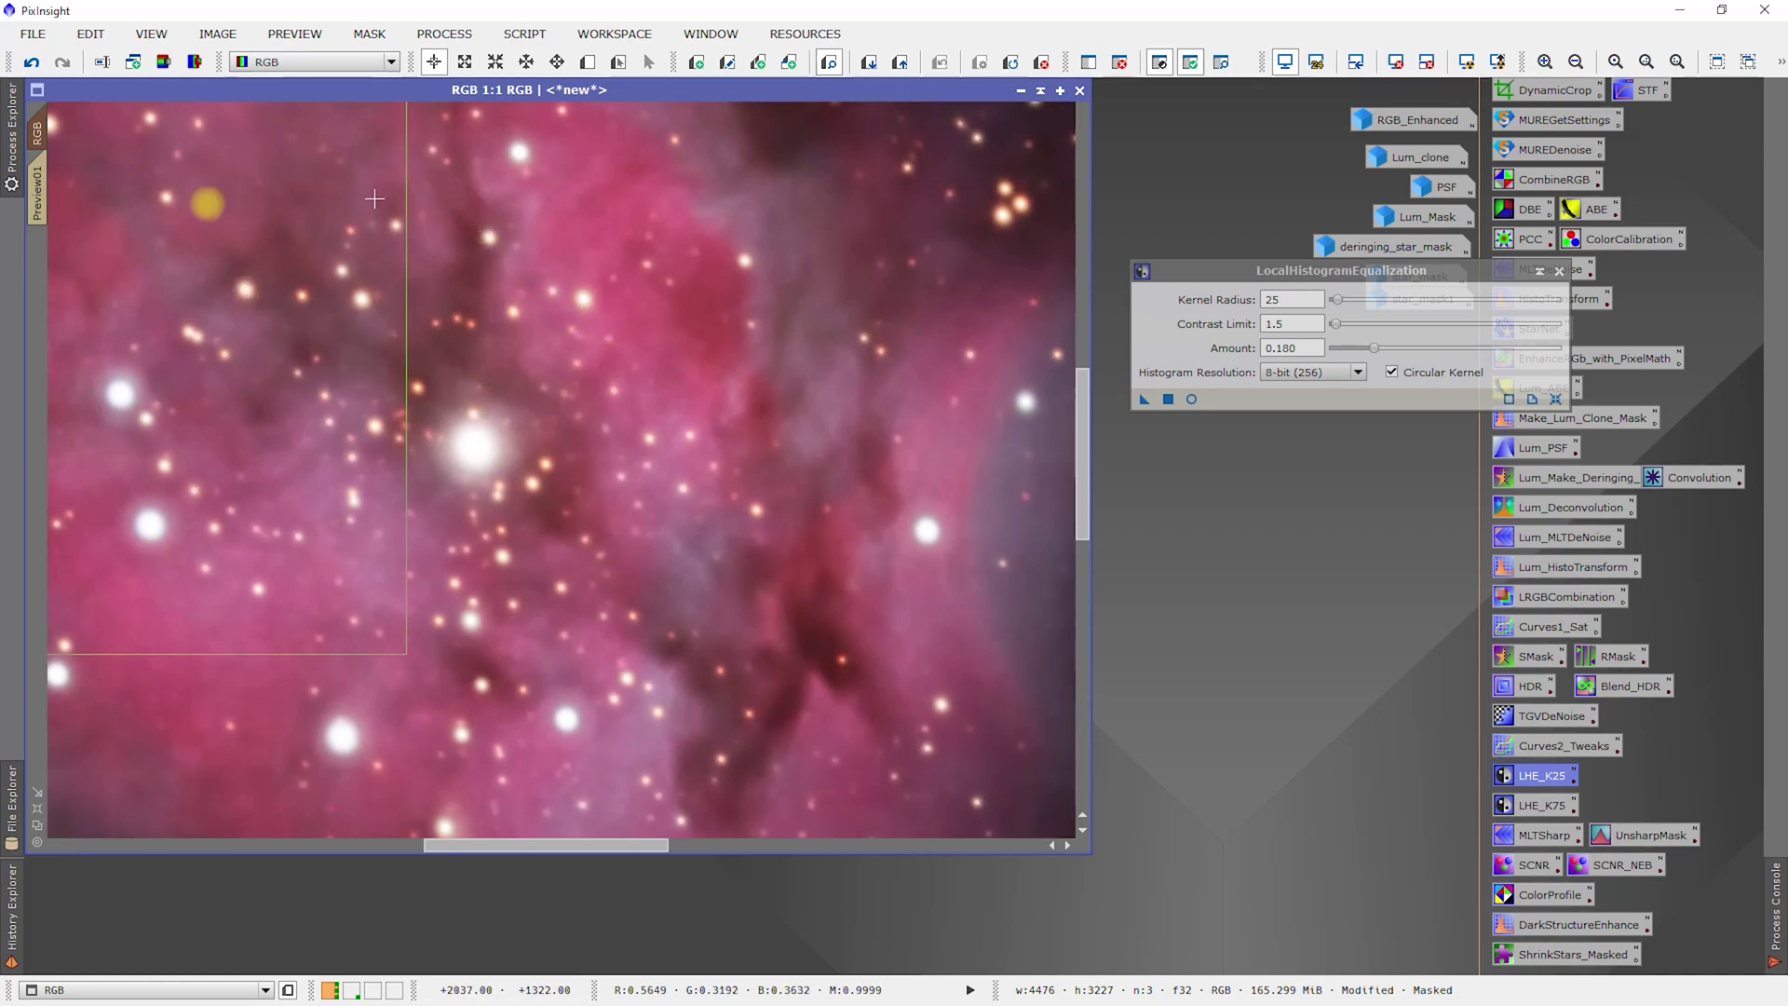
scroll(390, 328, down, 2)
scroll(390, 328, down, 1)
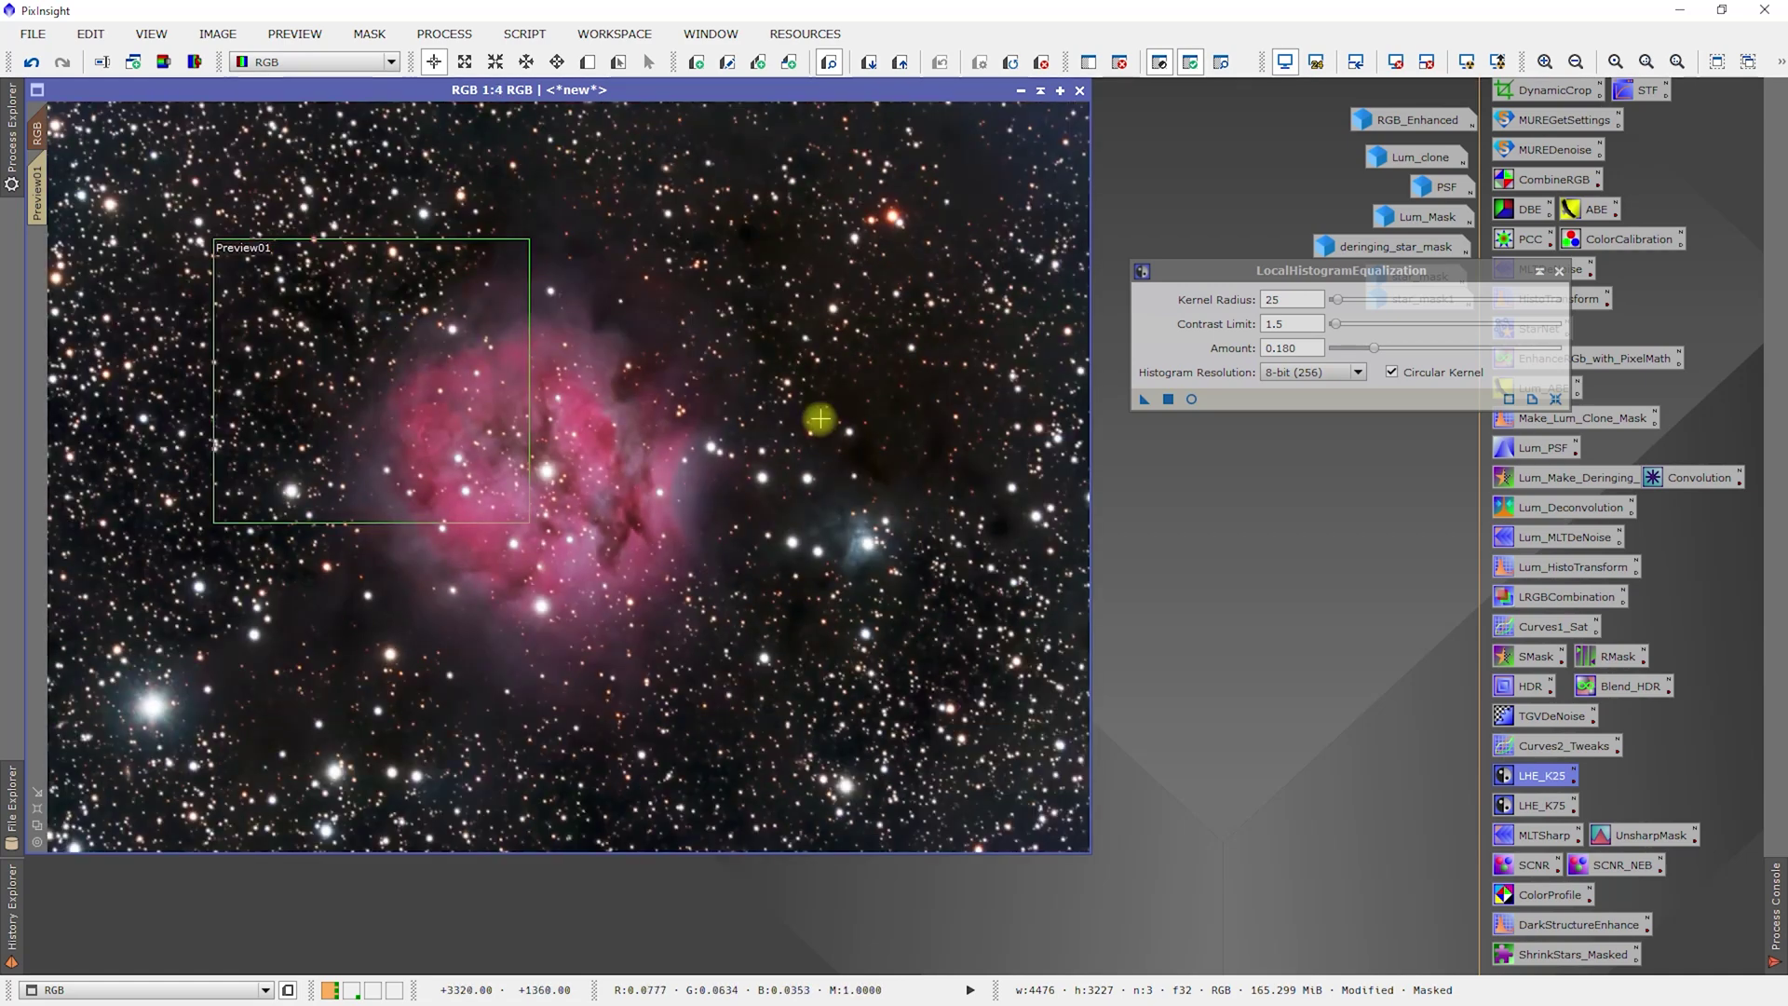
Replace the open process with LHE_K75 and compare its effect on the preview region in real time.
click(1559, 271)
double_click(1546, 807)
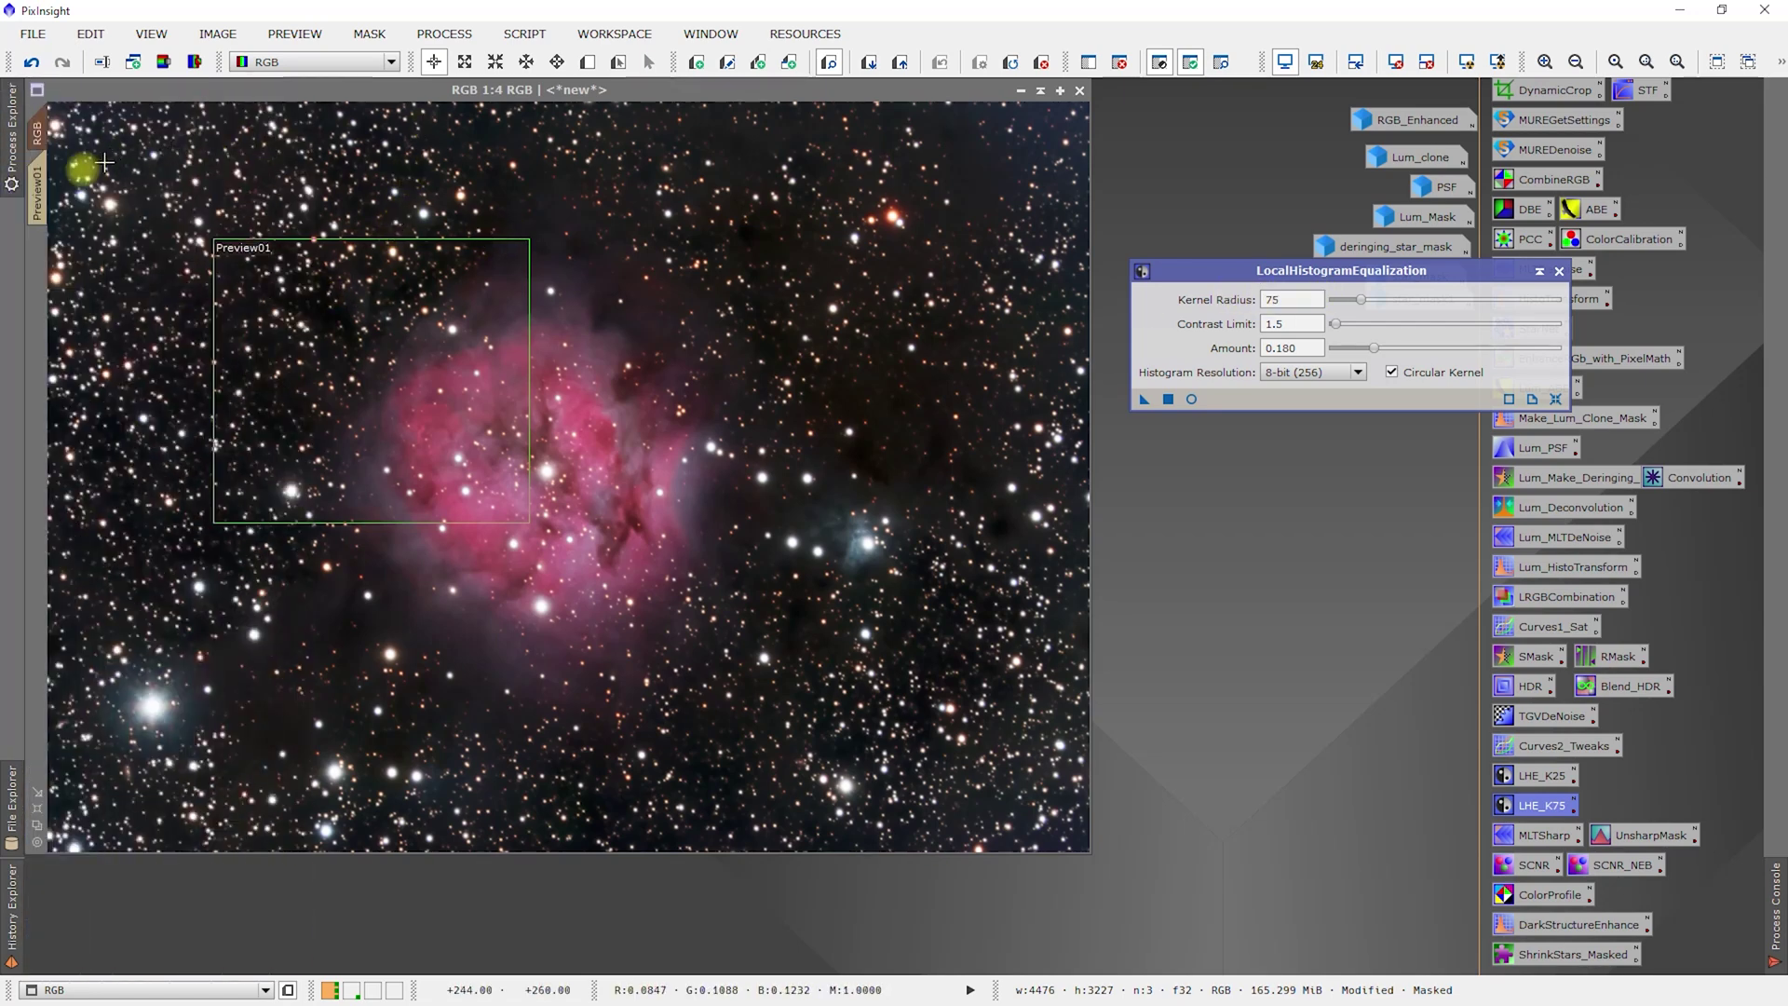
click(39, 191)
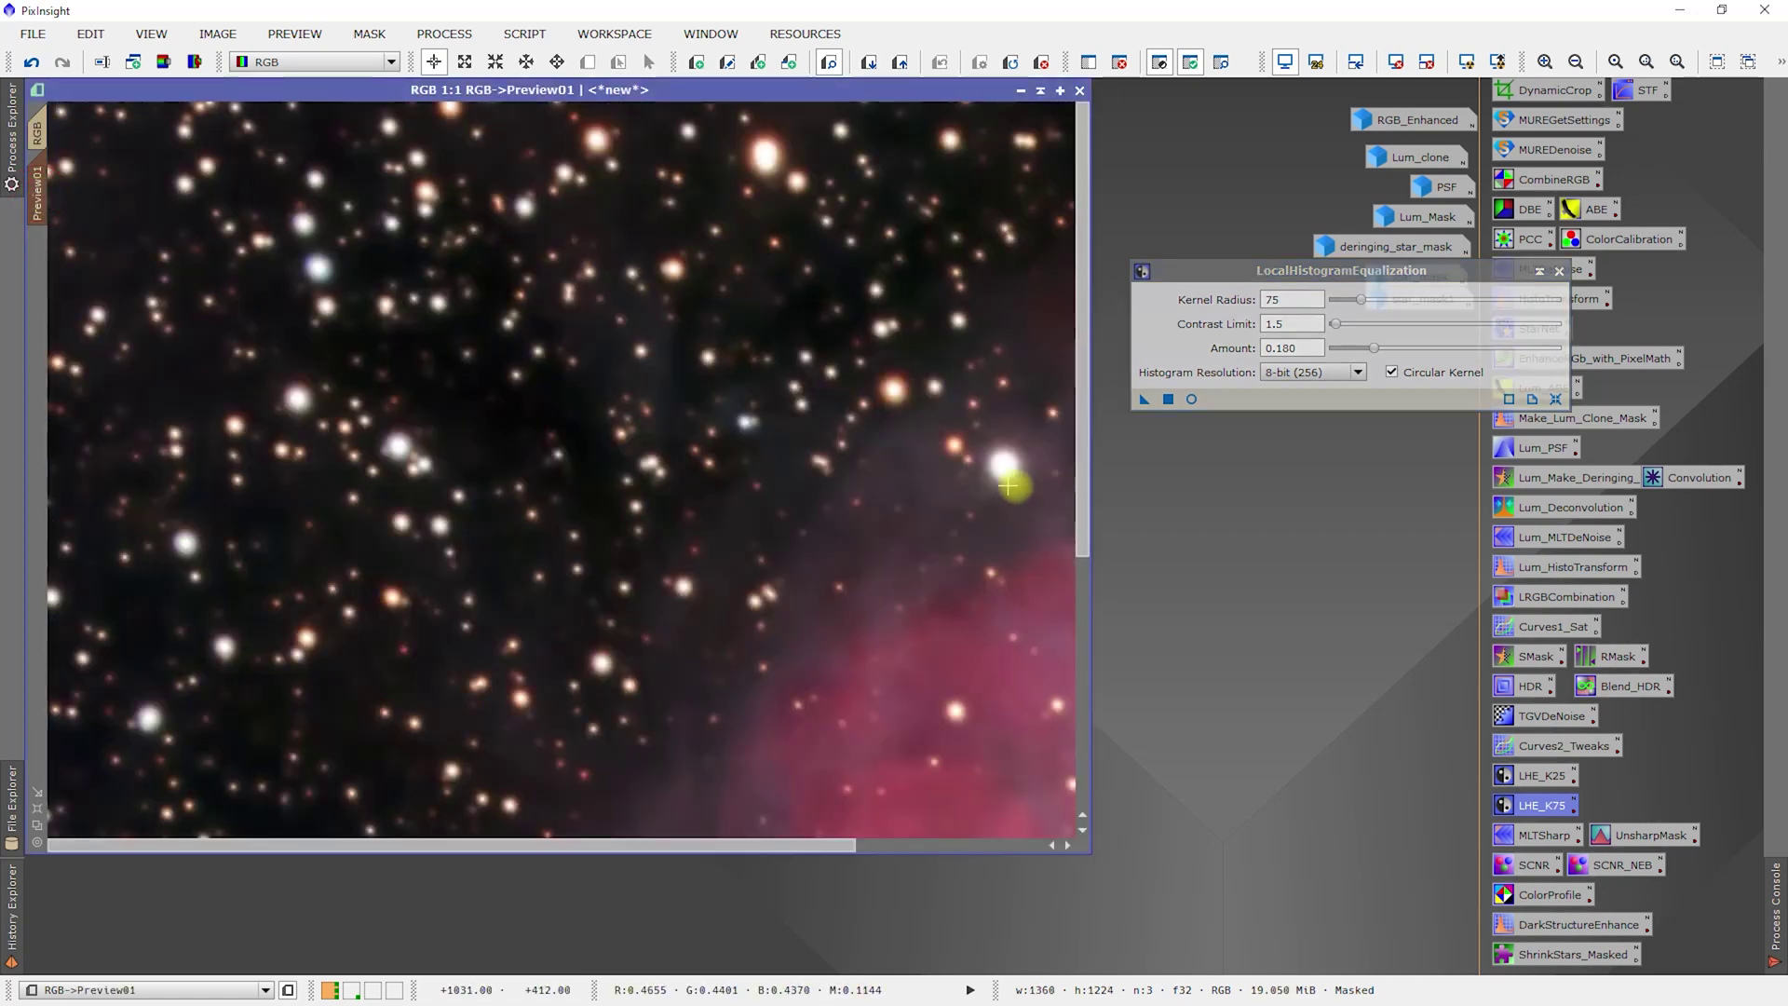
click(1191, 399)
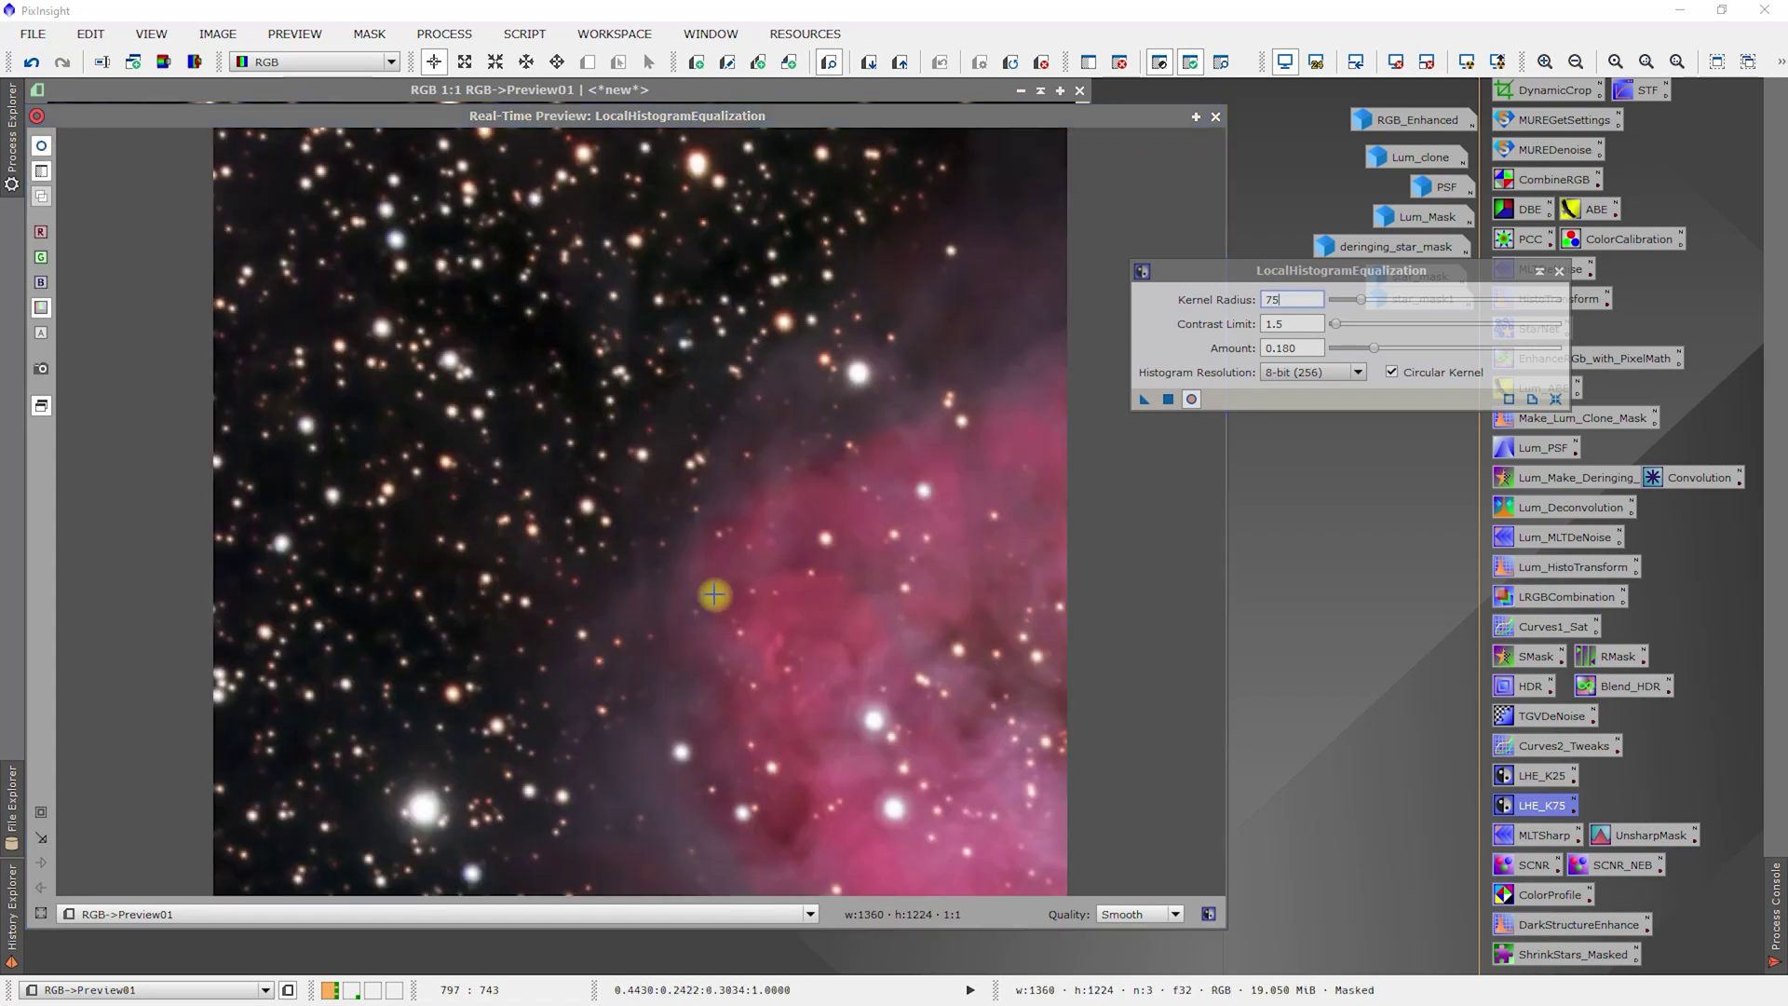
click(42, 147)
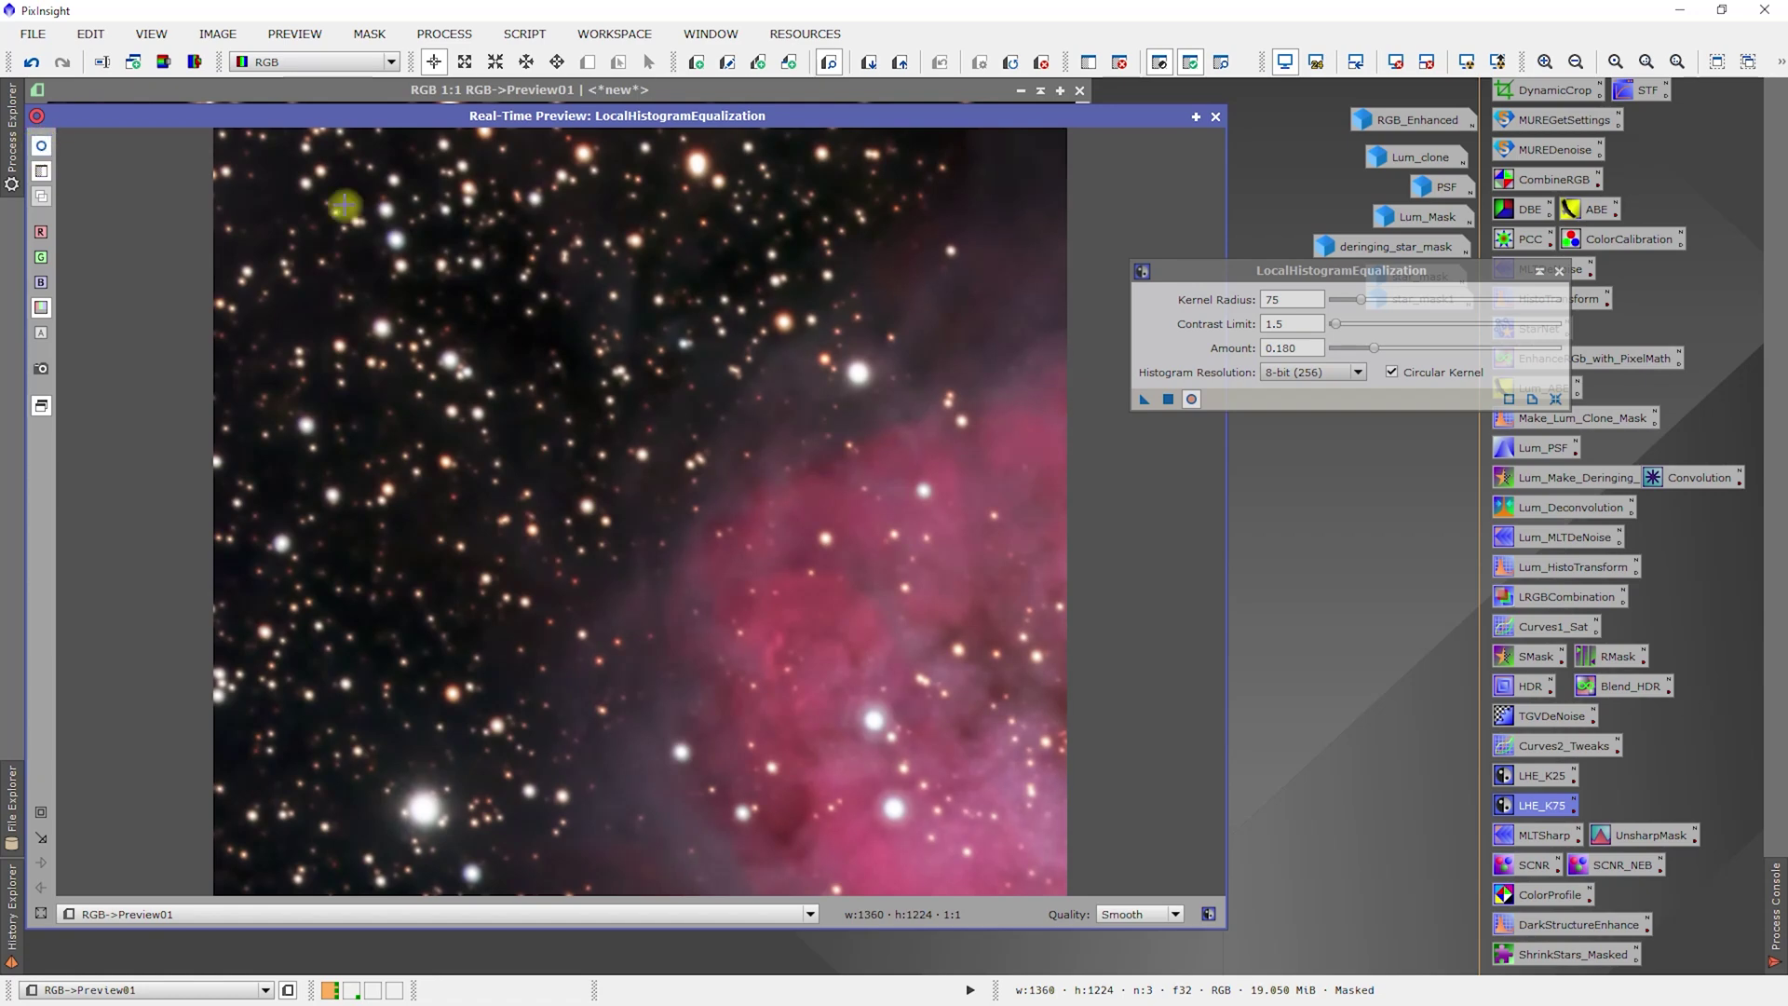
Close the real-time preview, return to the full RGB image, and apply the kernel radius 75 LocalHistogramEqualization to it.
click(1216, 116)
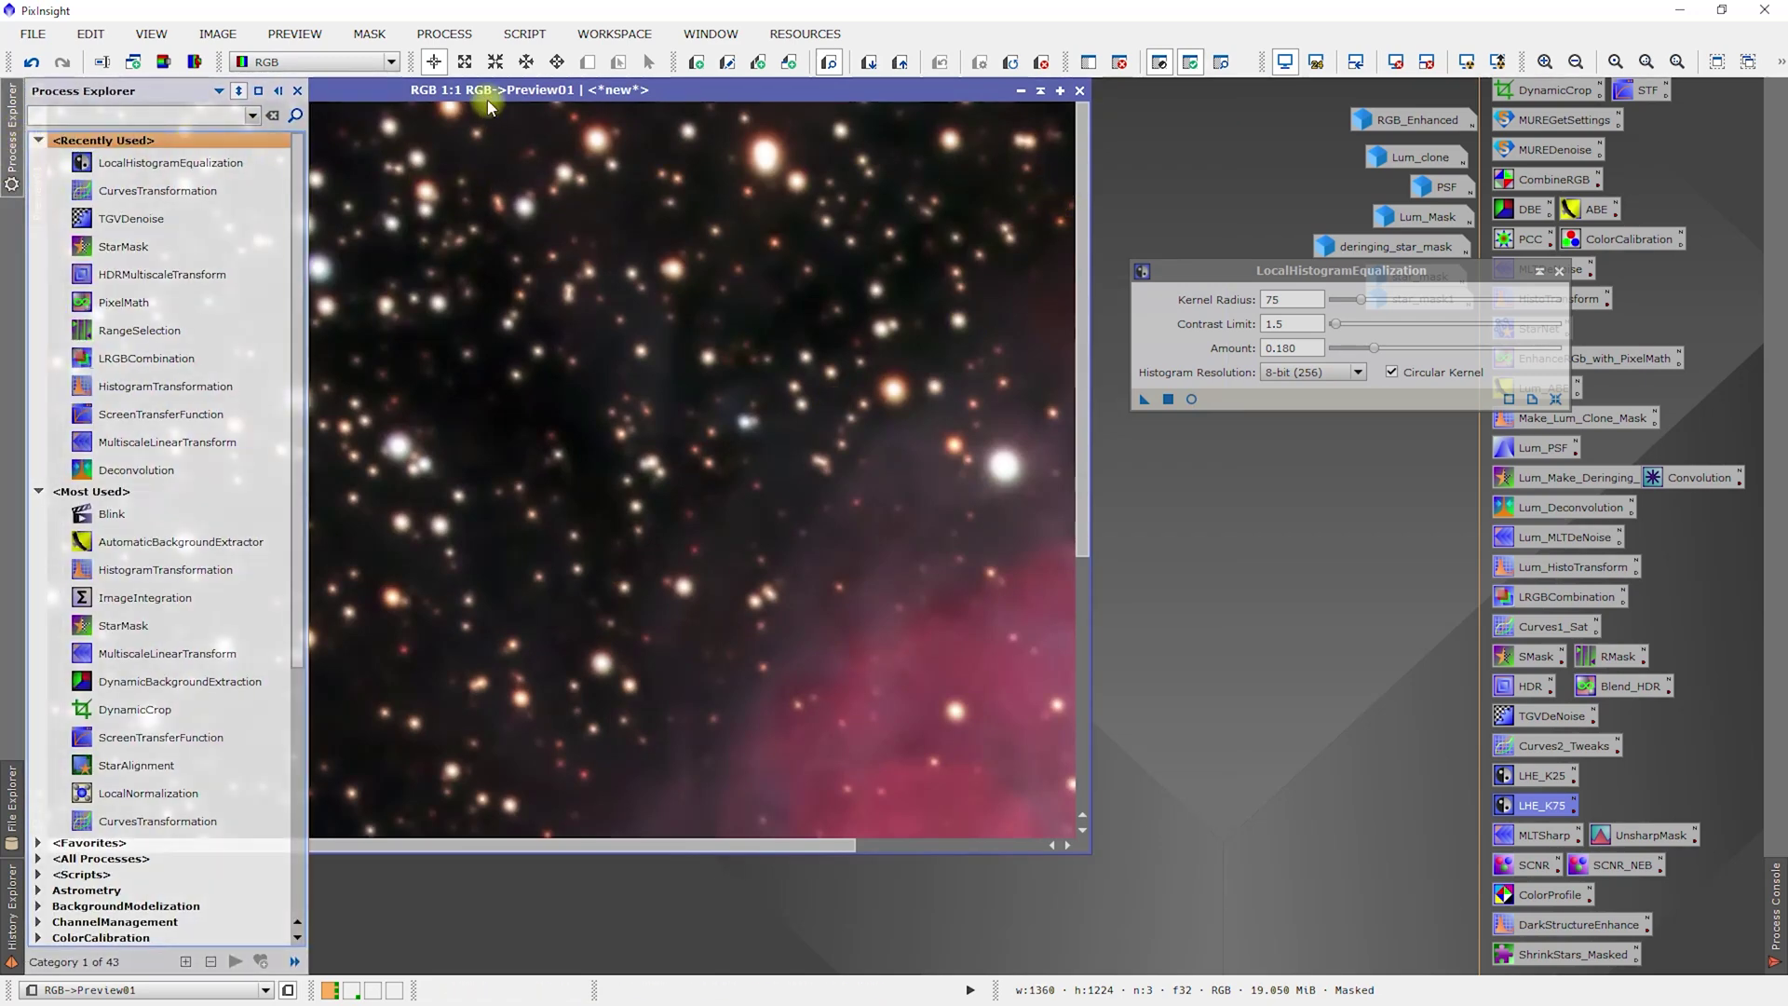
click(36, 132)
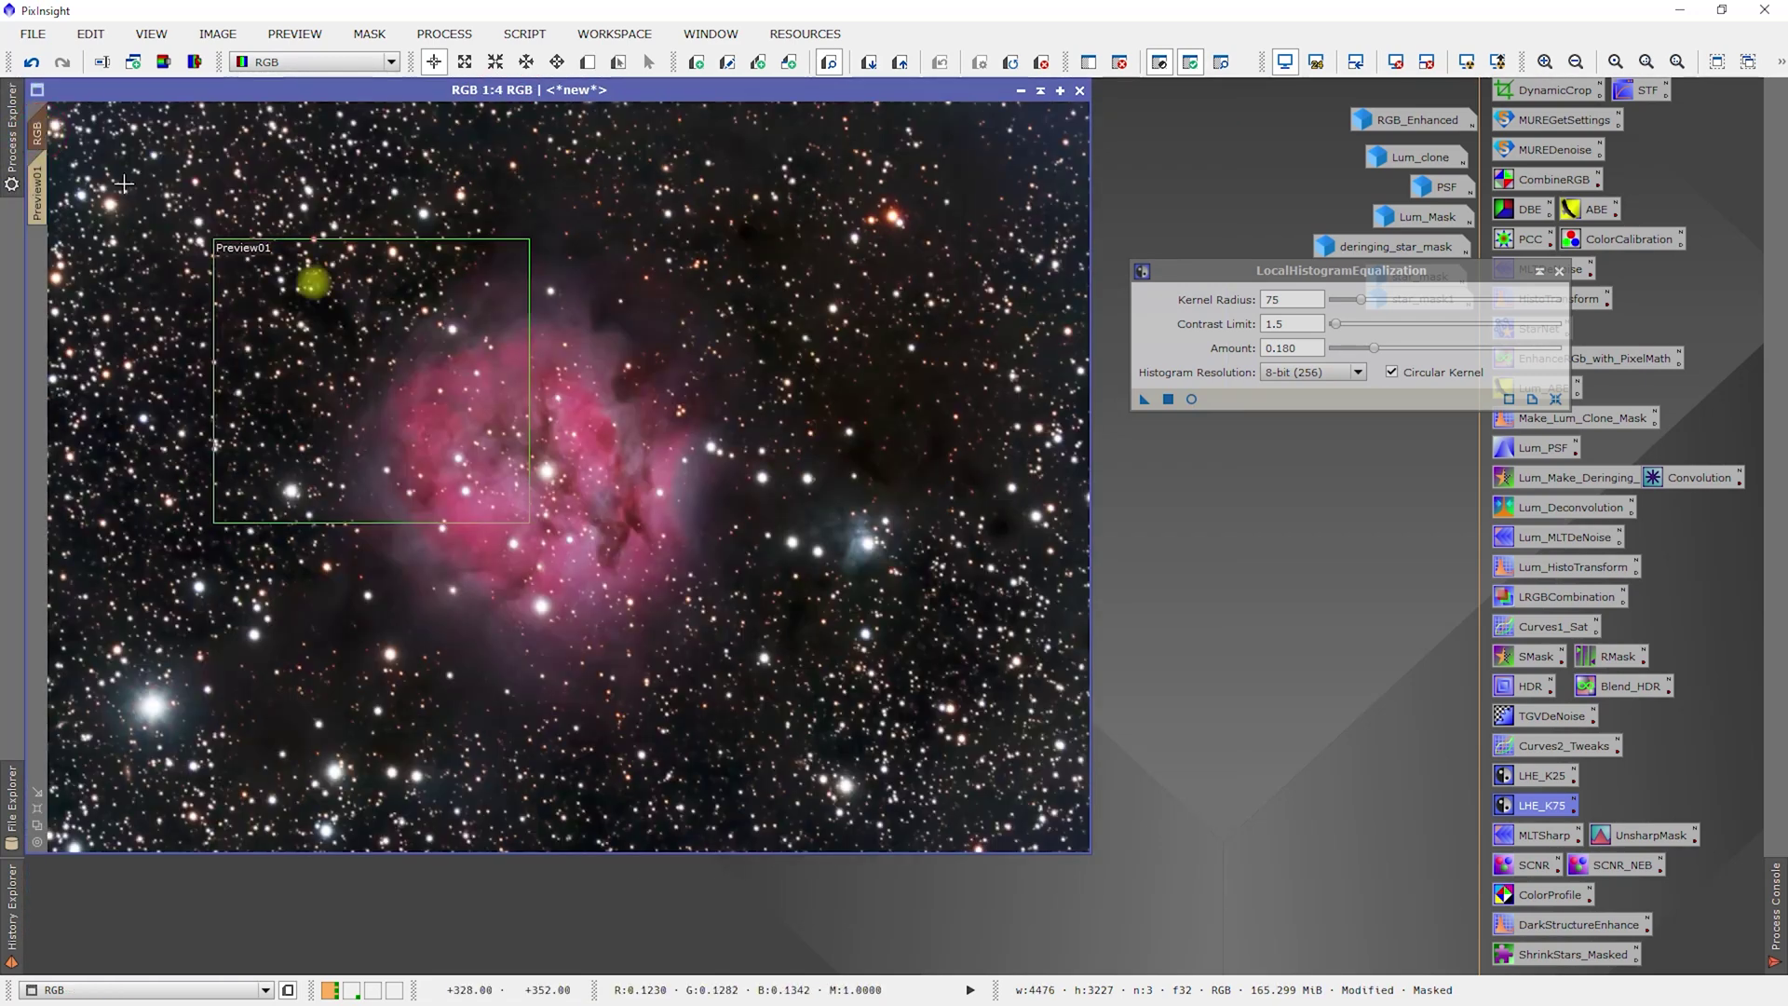
drag(1142, 400, 620, 370)
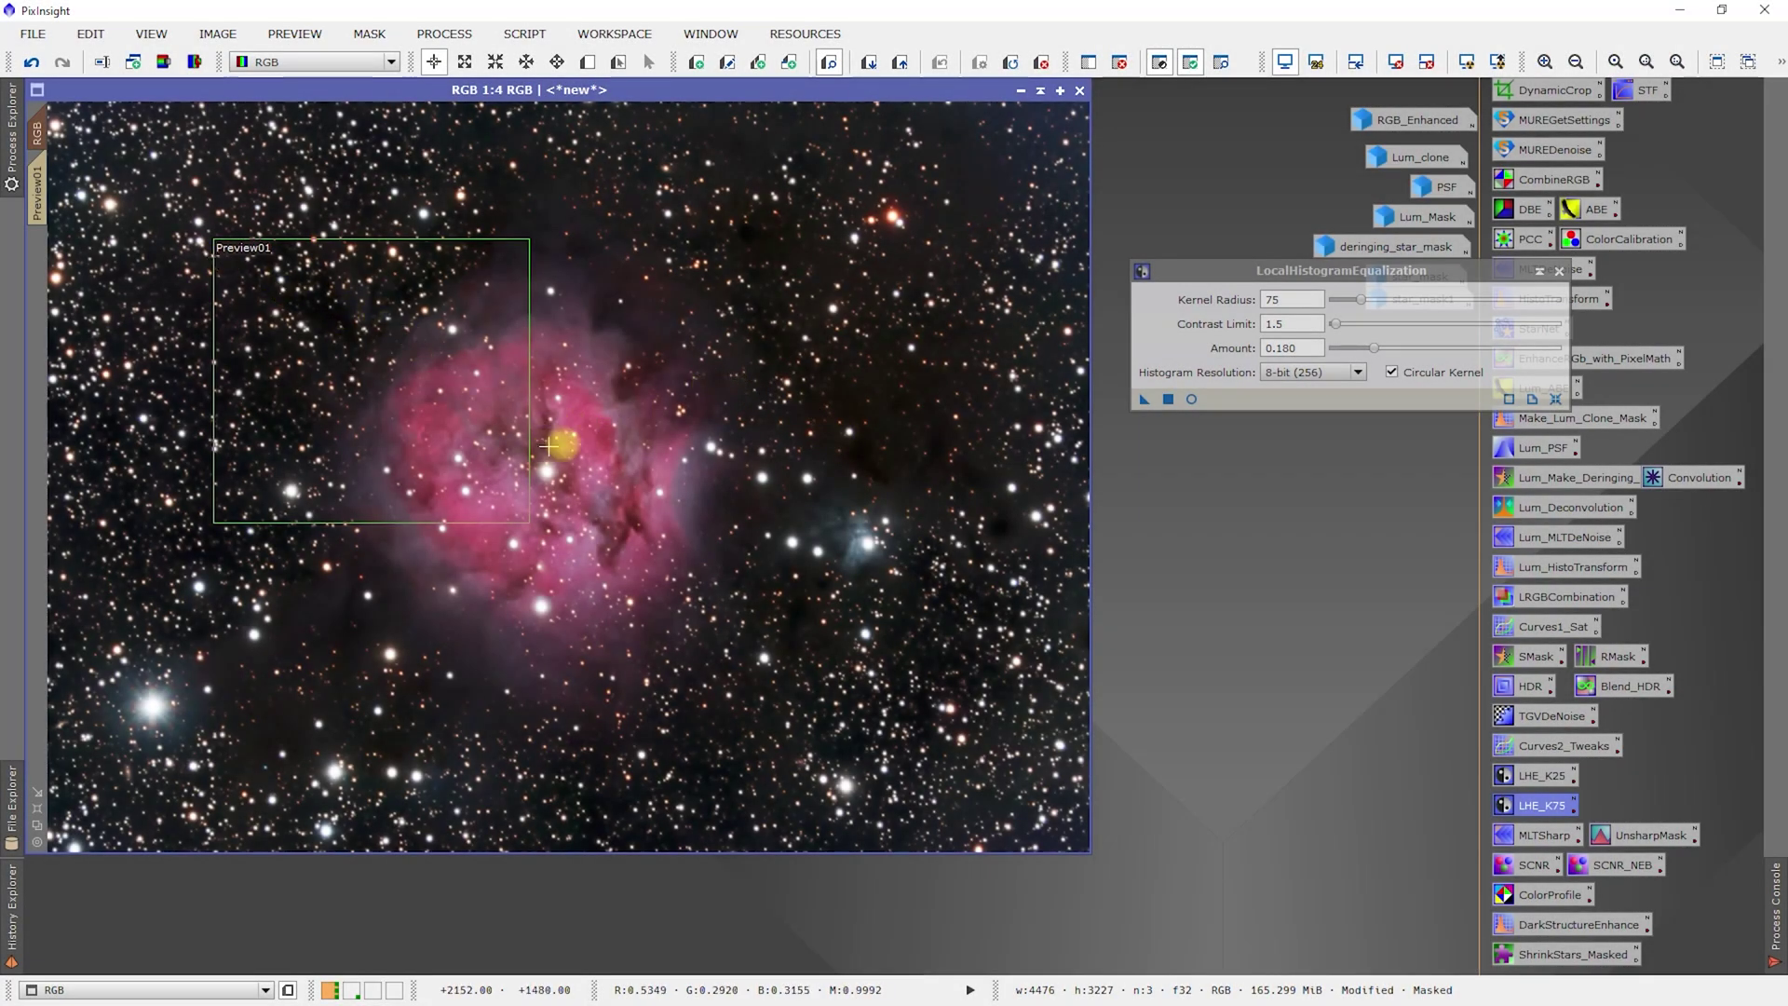
Undo and redo the kernel radius 75 equalization to compare the nebula before and after, close up and at full view.
scroll(564, 445, up, 4)
scroll(564, 446, down, 1)
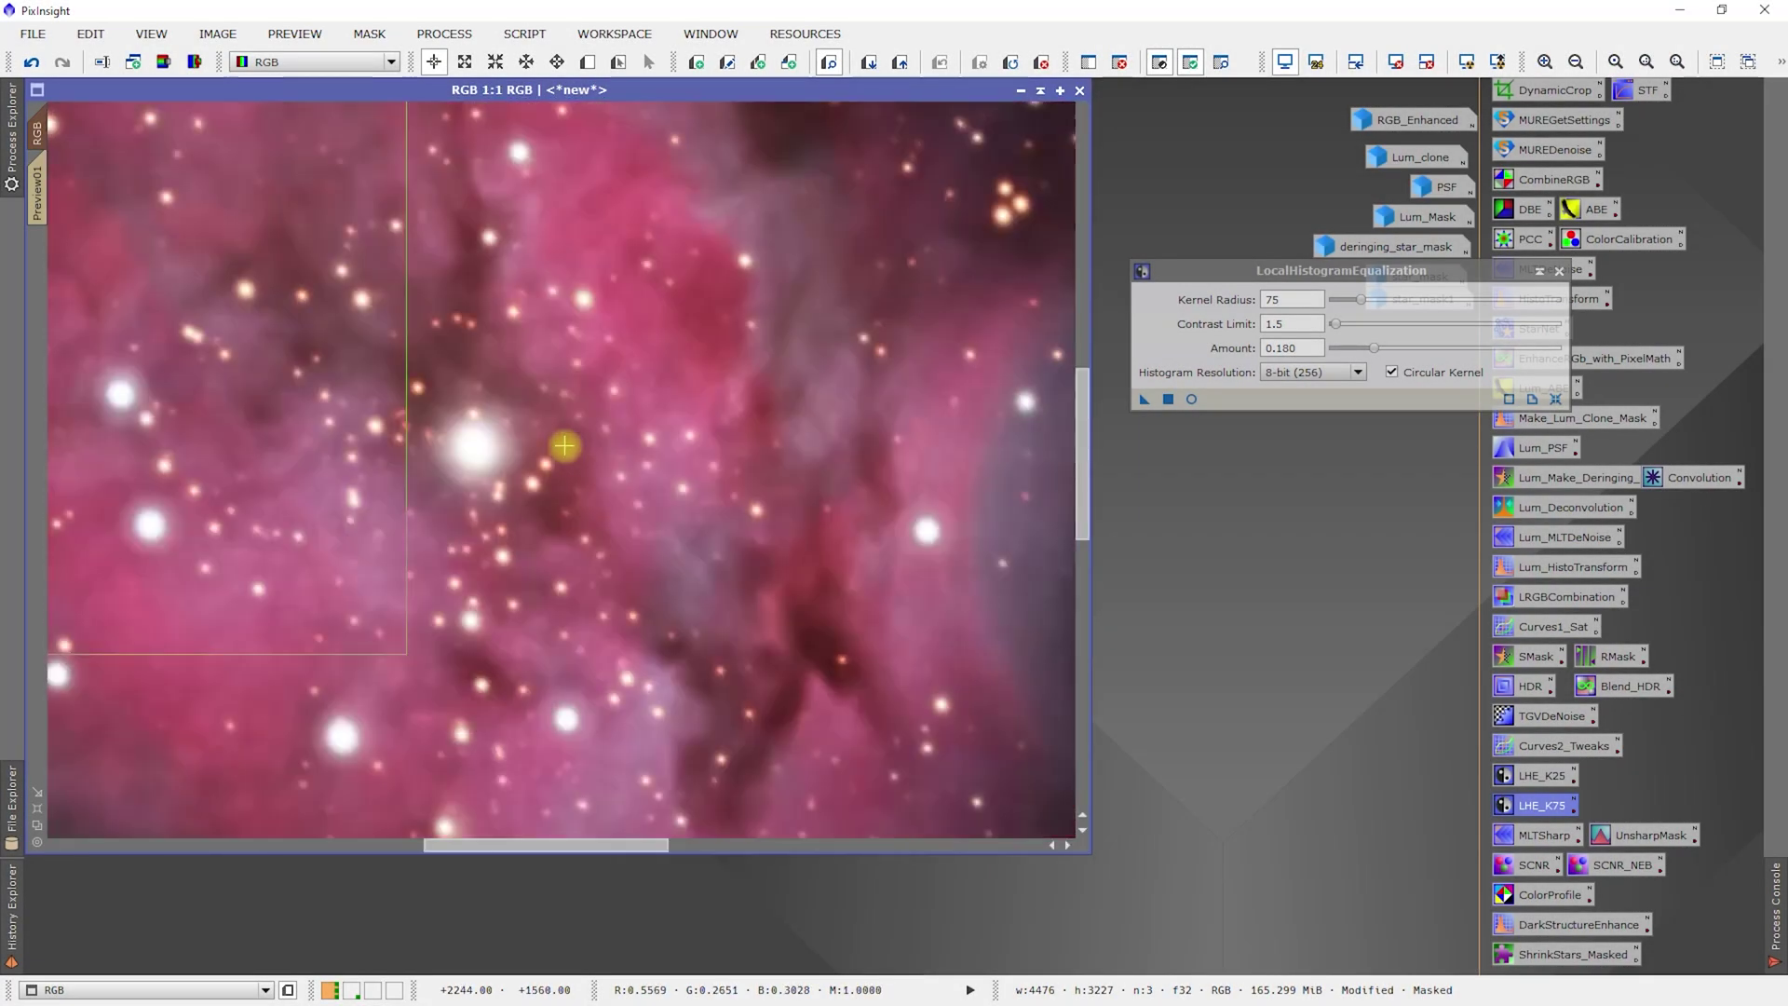
click(32, 63)
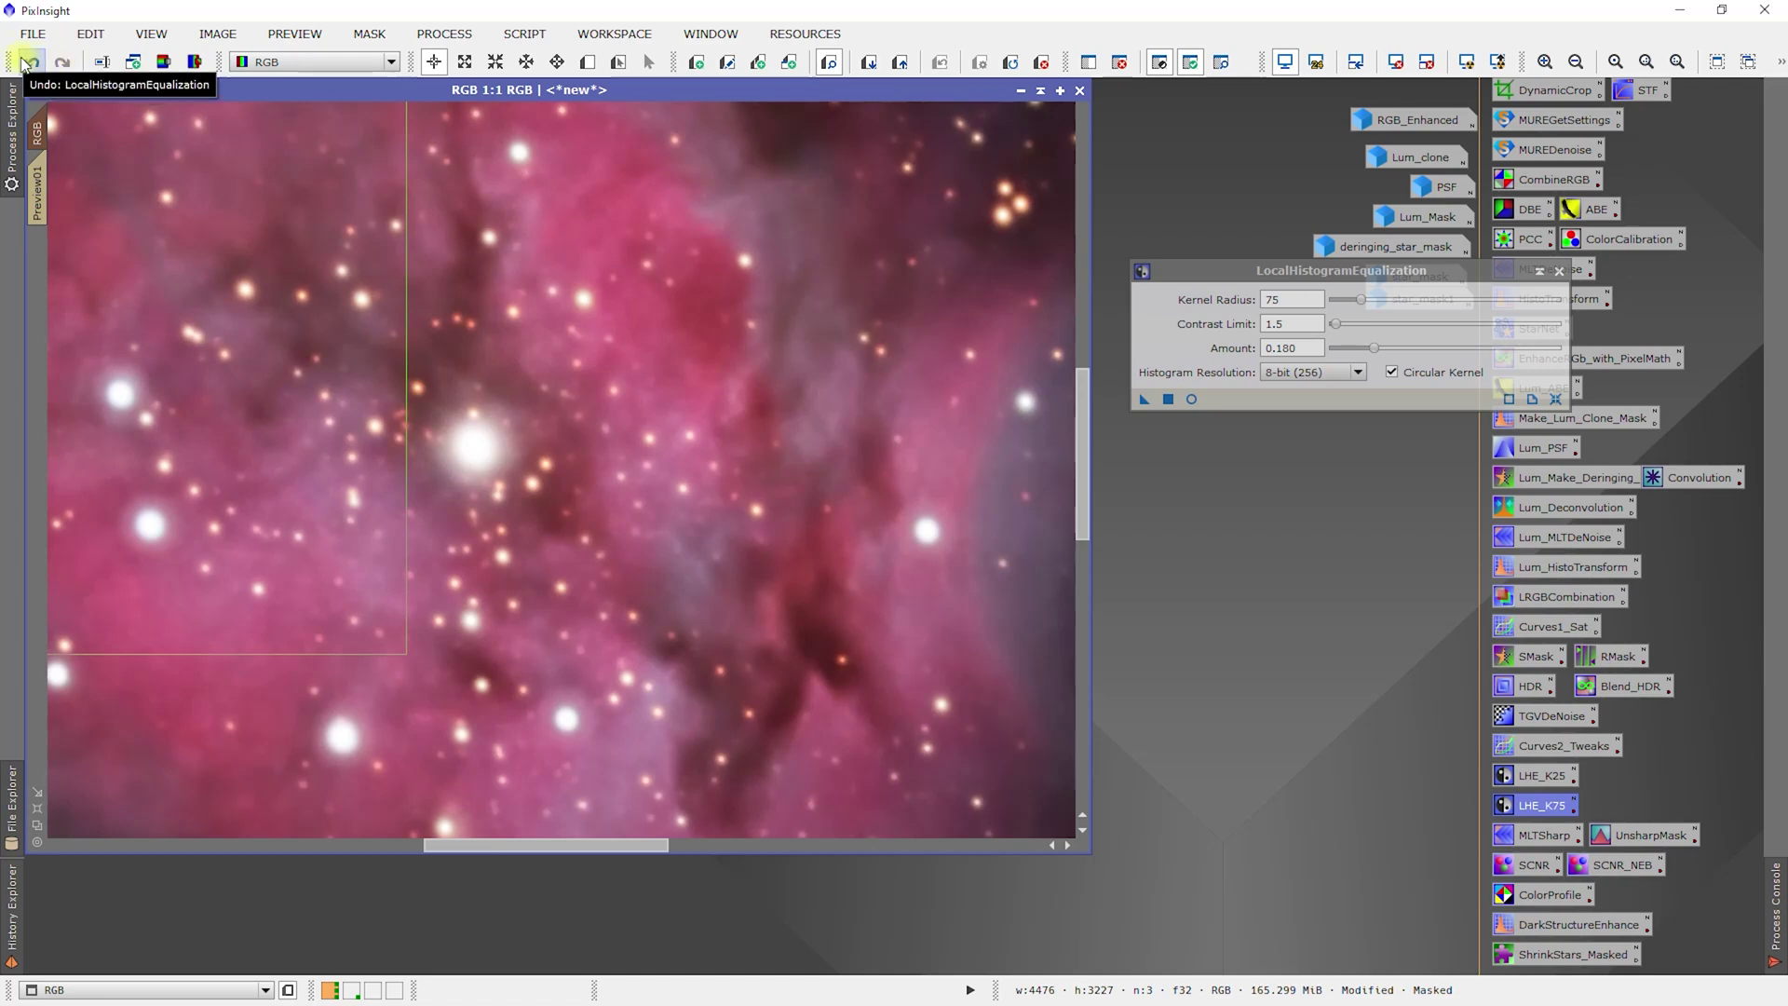
click(31, 65)
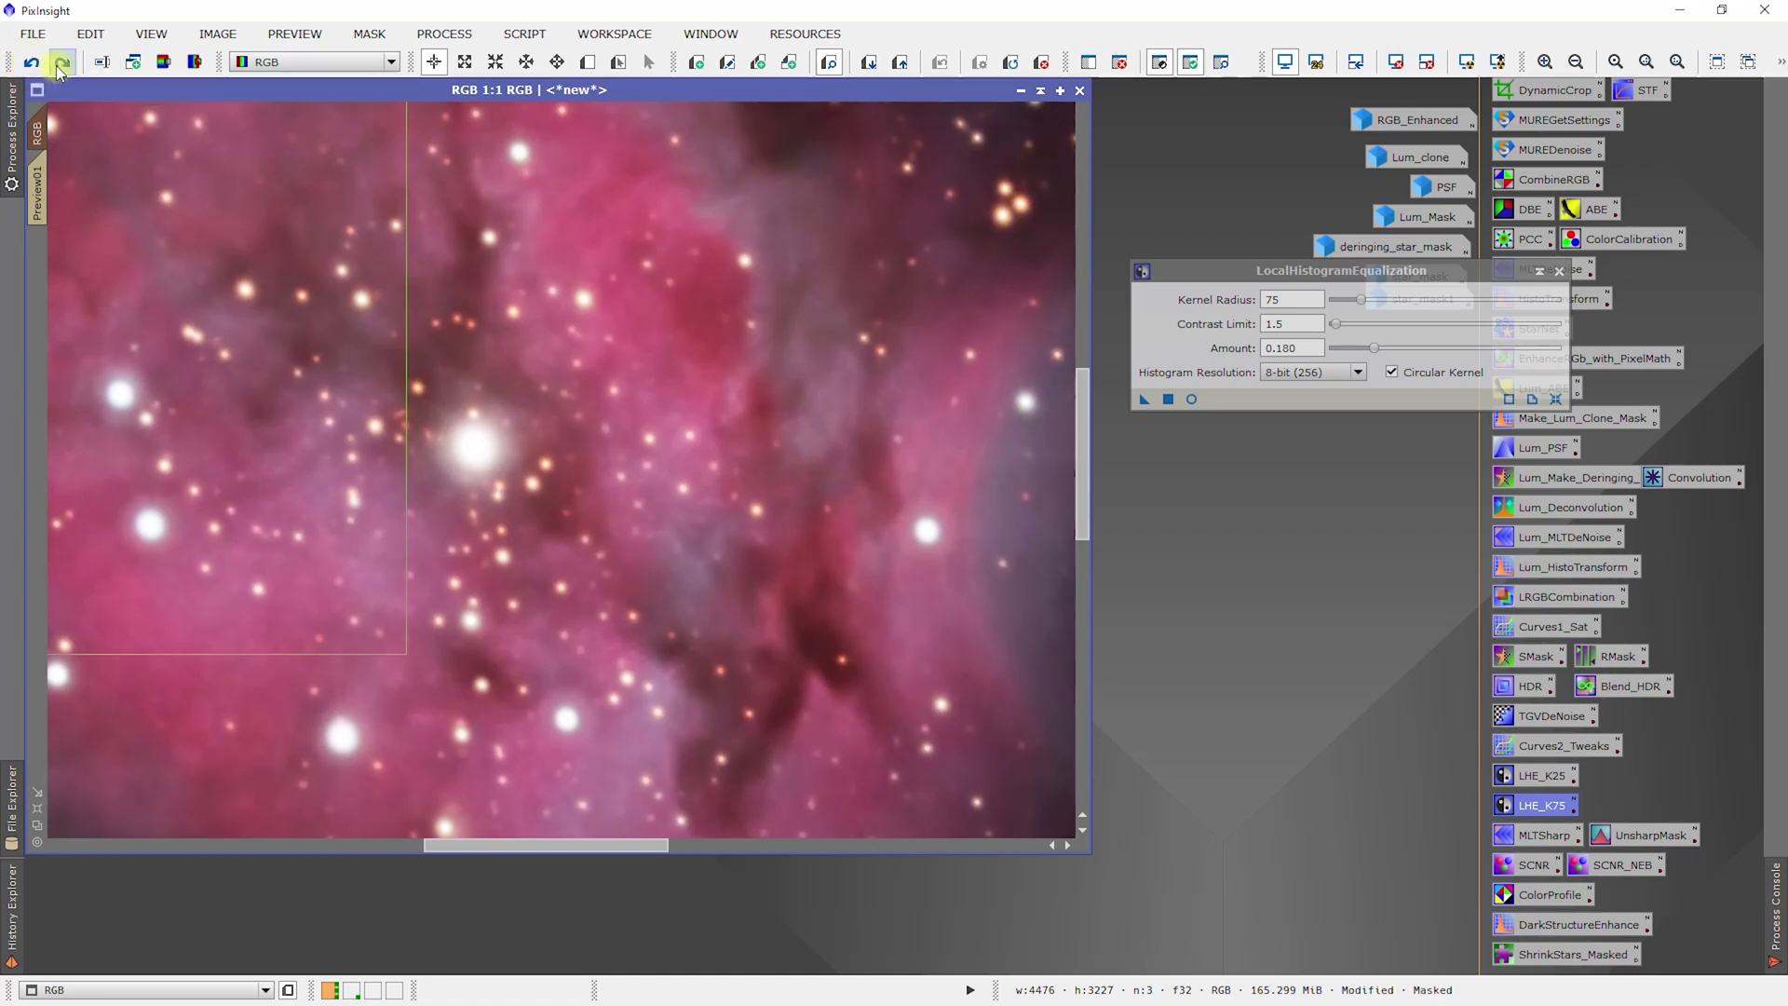
click(63, 63)
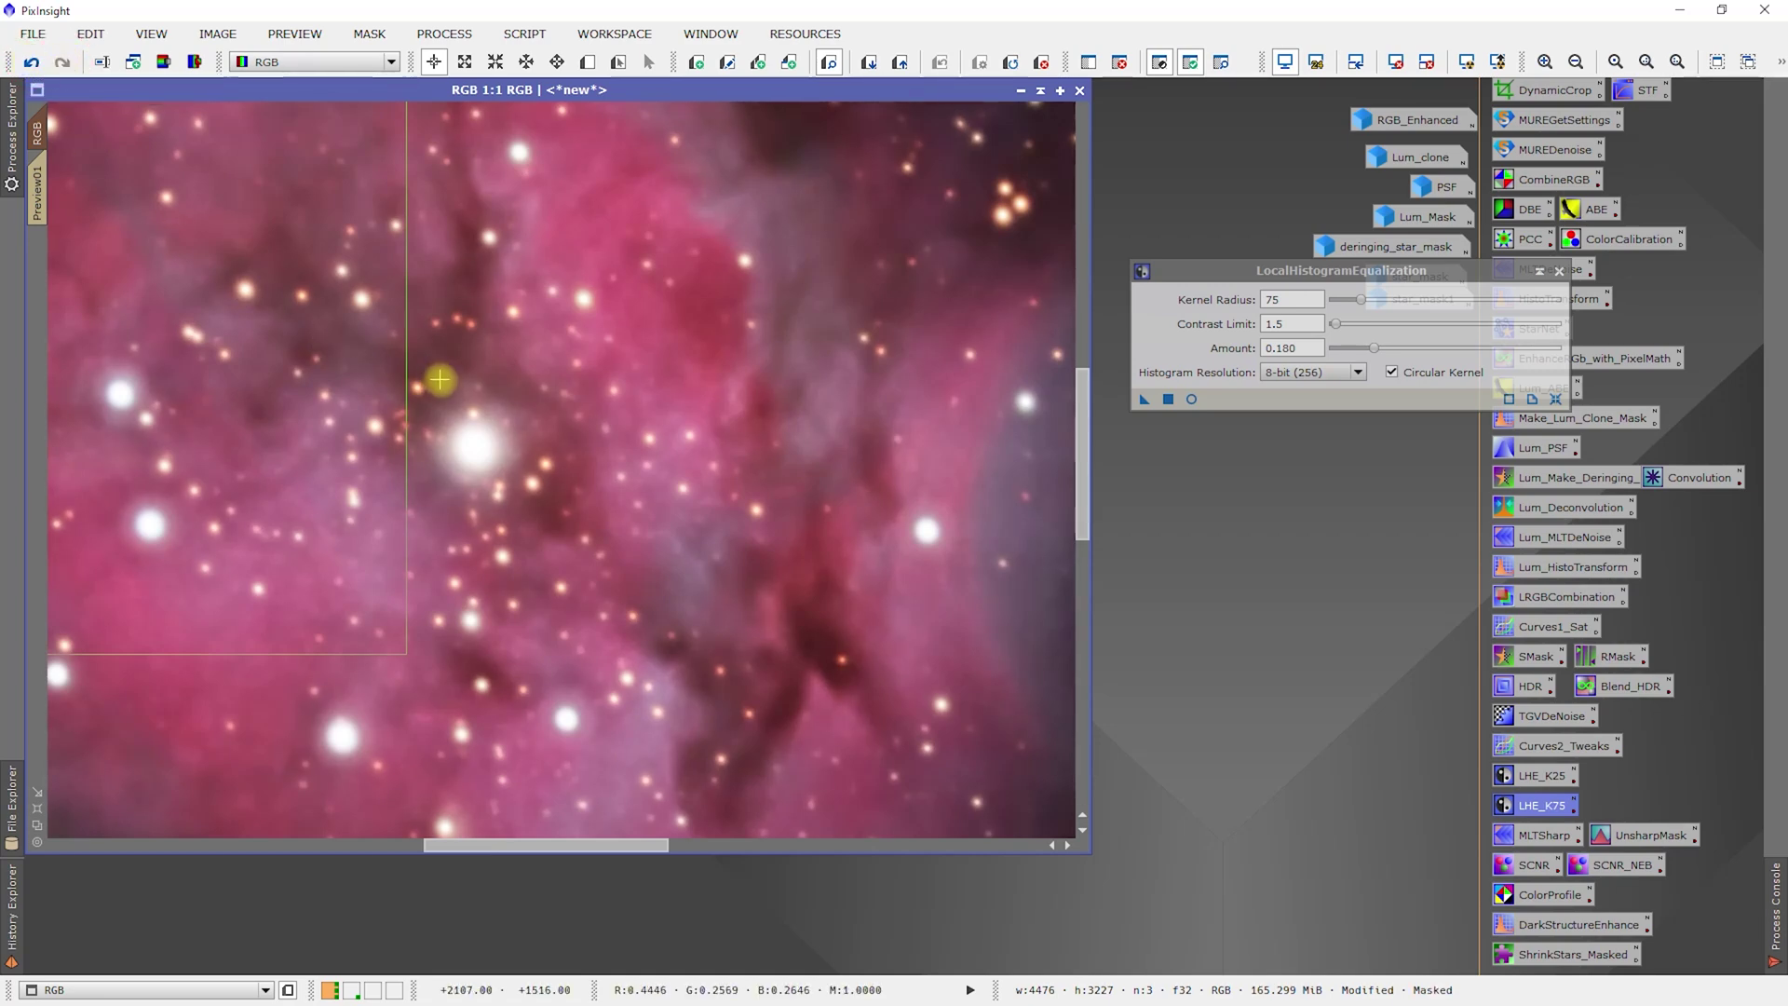
scroll(440, 380, down, 3)
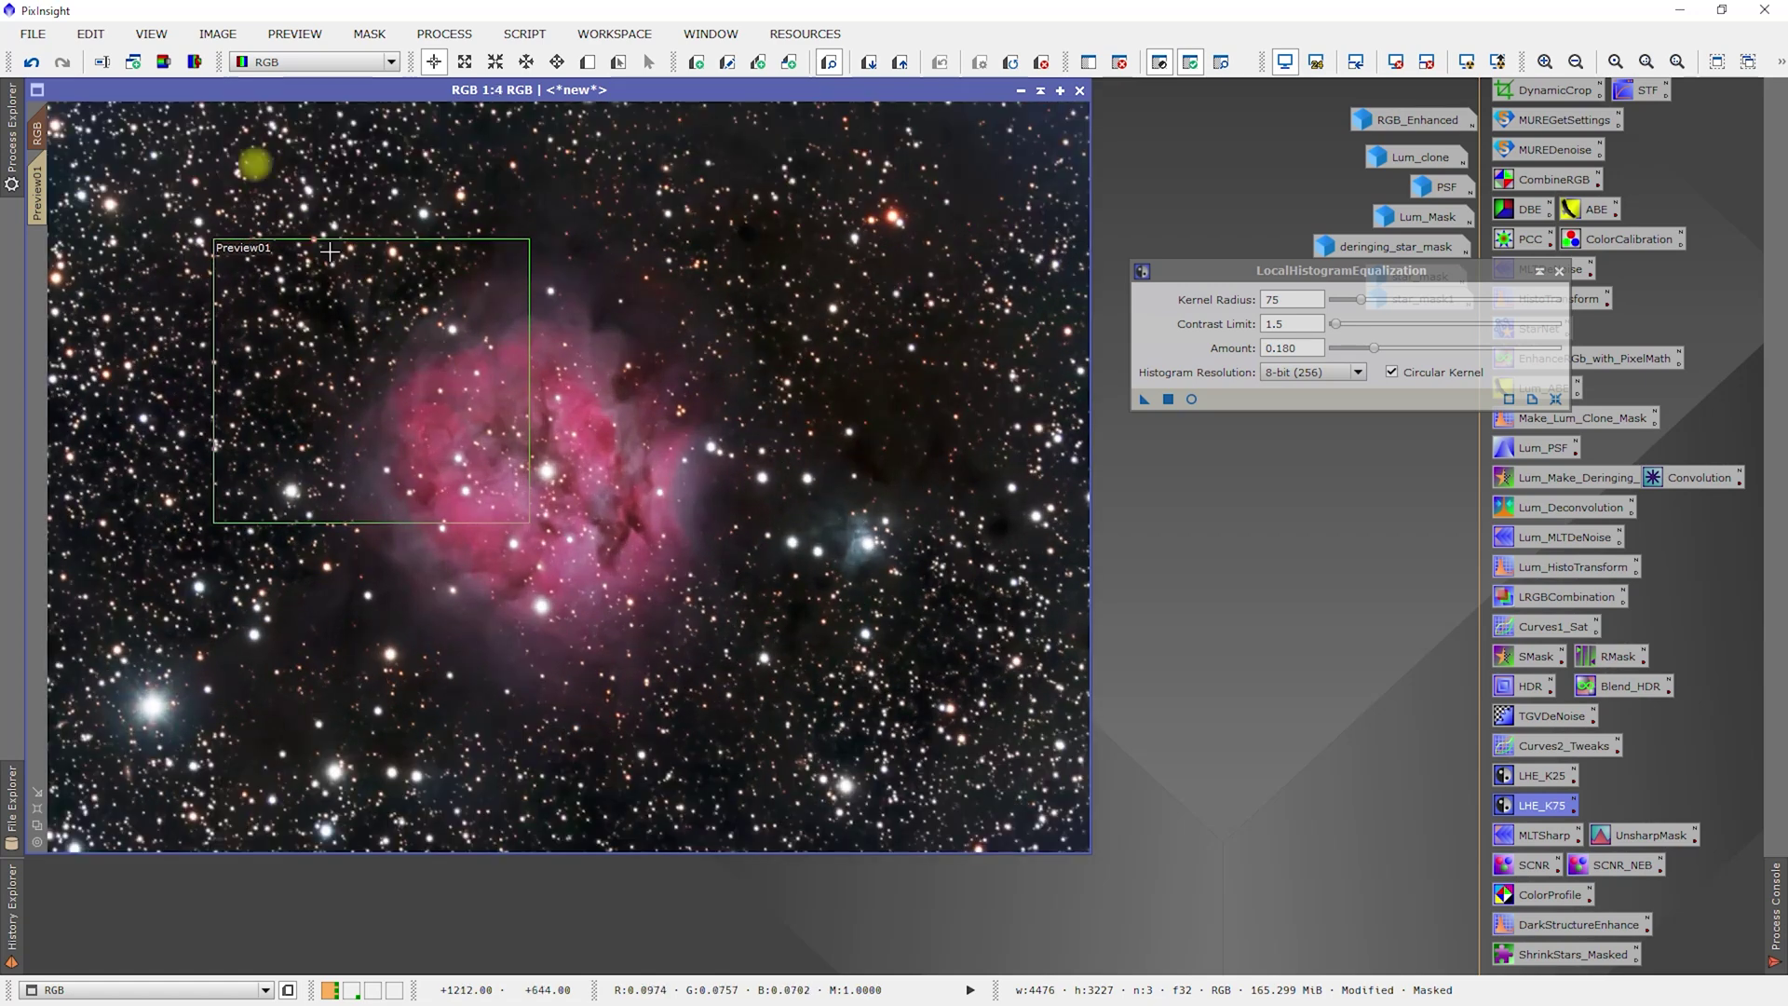
click(32, 63)
click(63, 64)
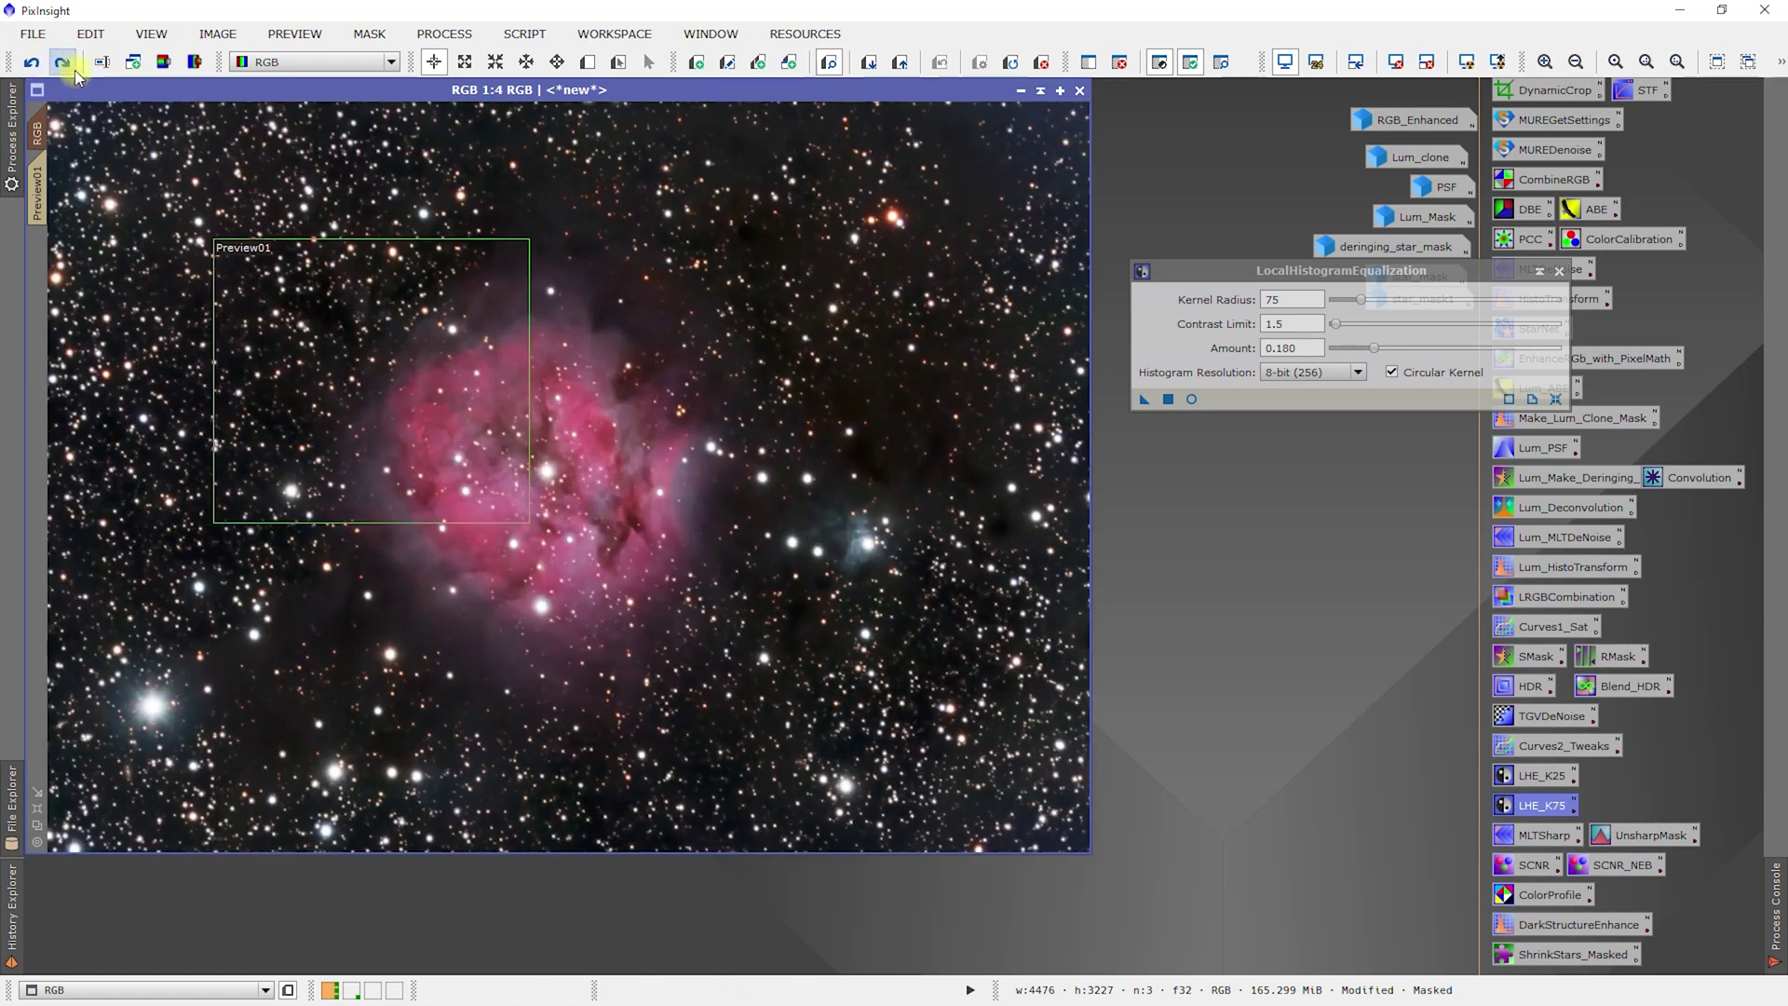
click(29, 63)
click(60, 65)
drag(1311, 272, 1291, 203)
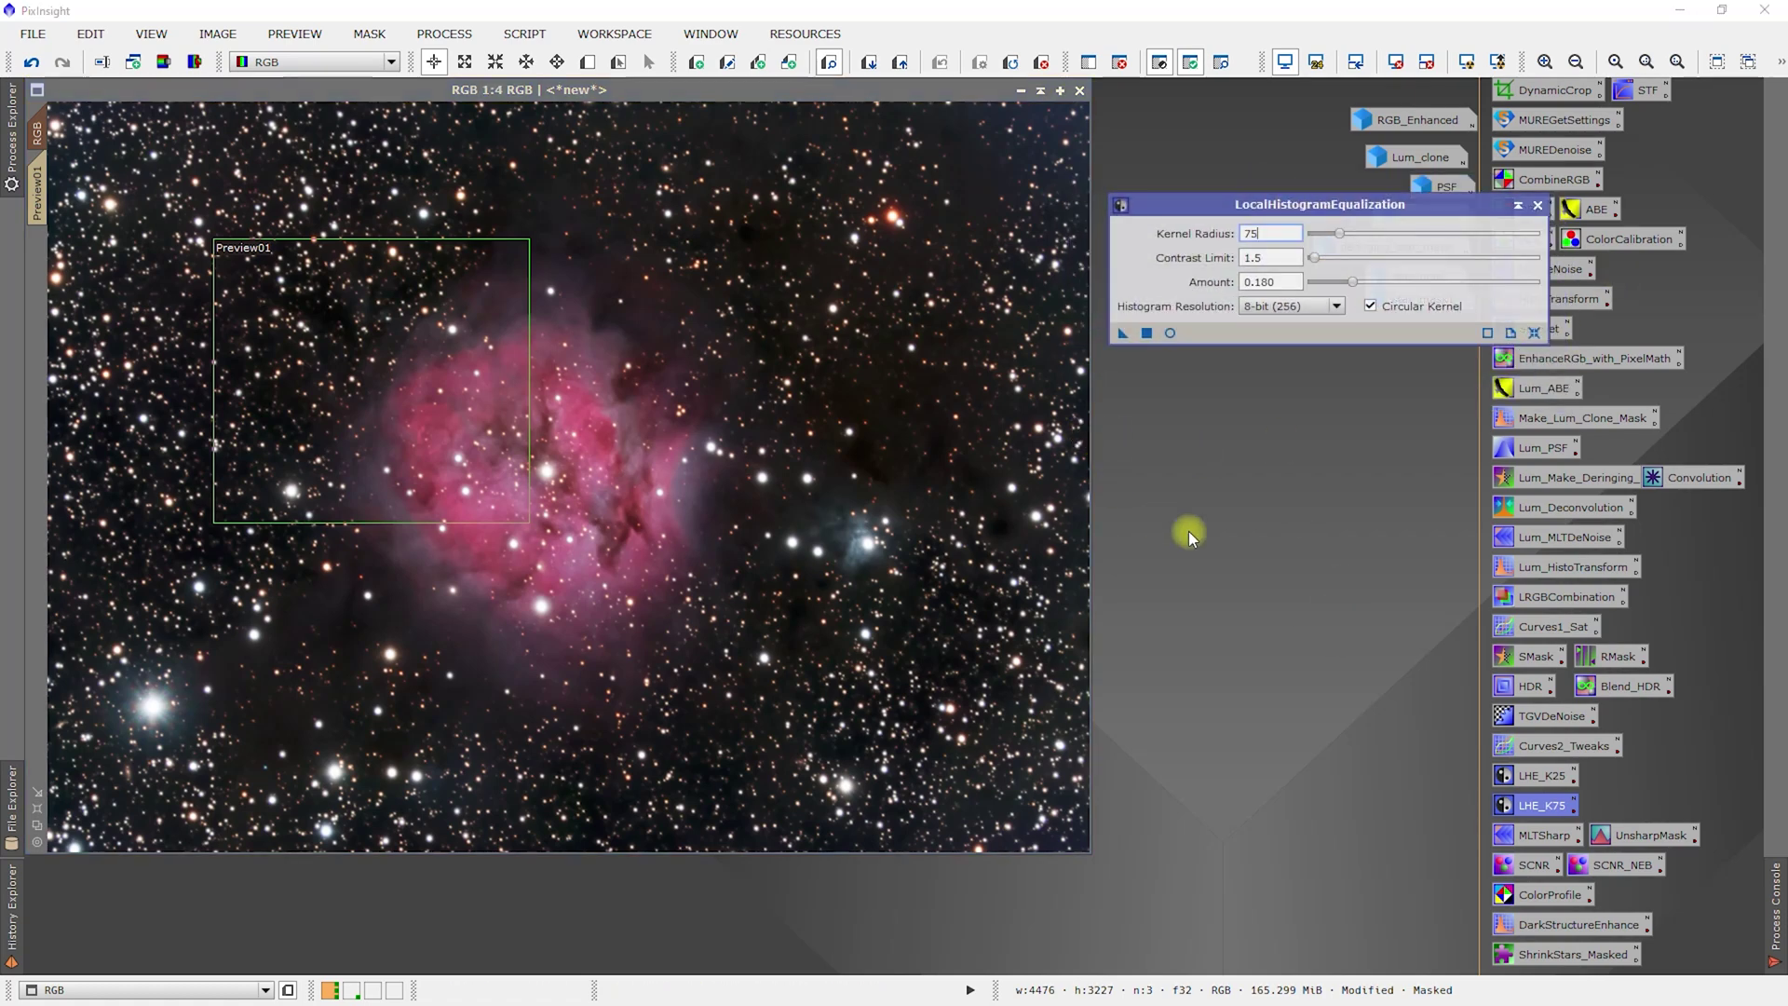